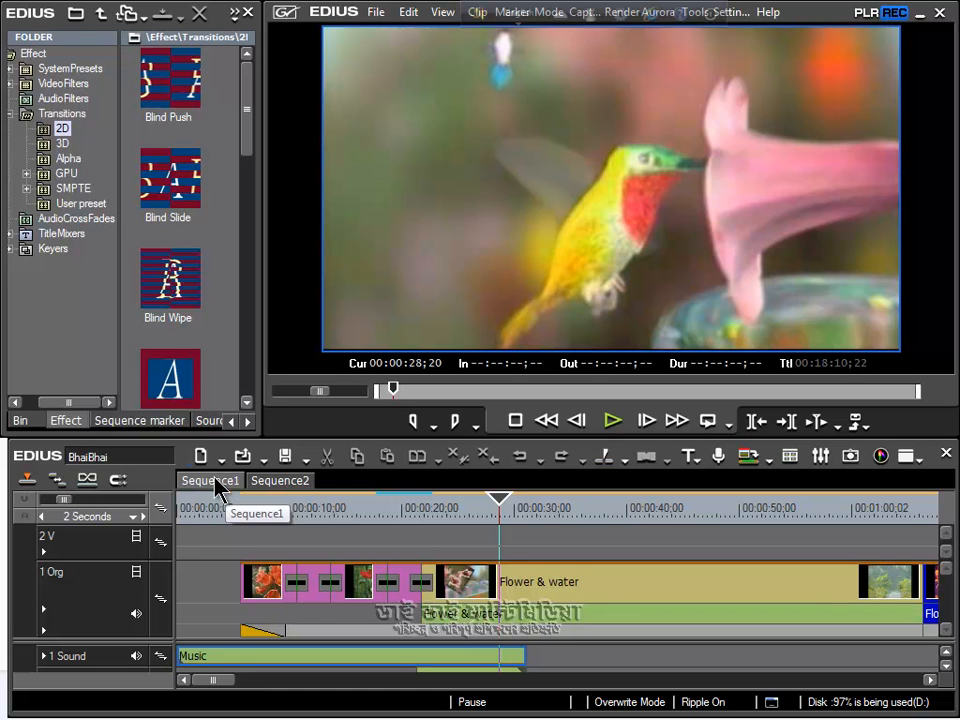
Create a new sequence in the bin's Sequence folder and open it on the timeline.
left_click(20, 420)
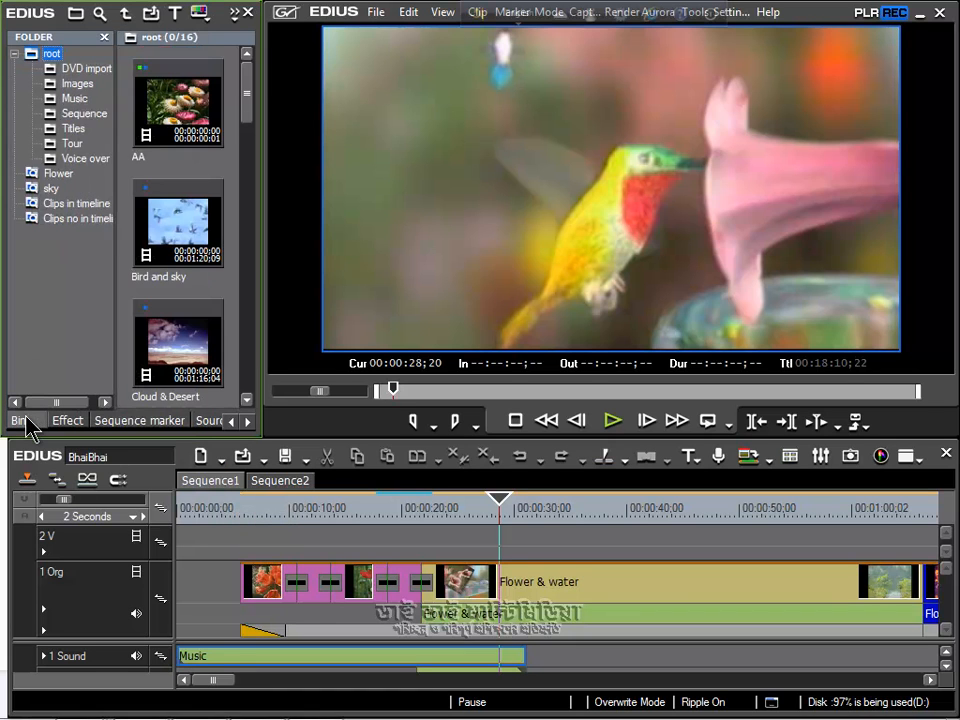
left_click(84, 114)
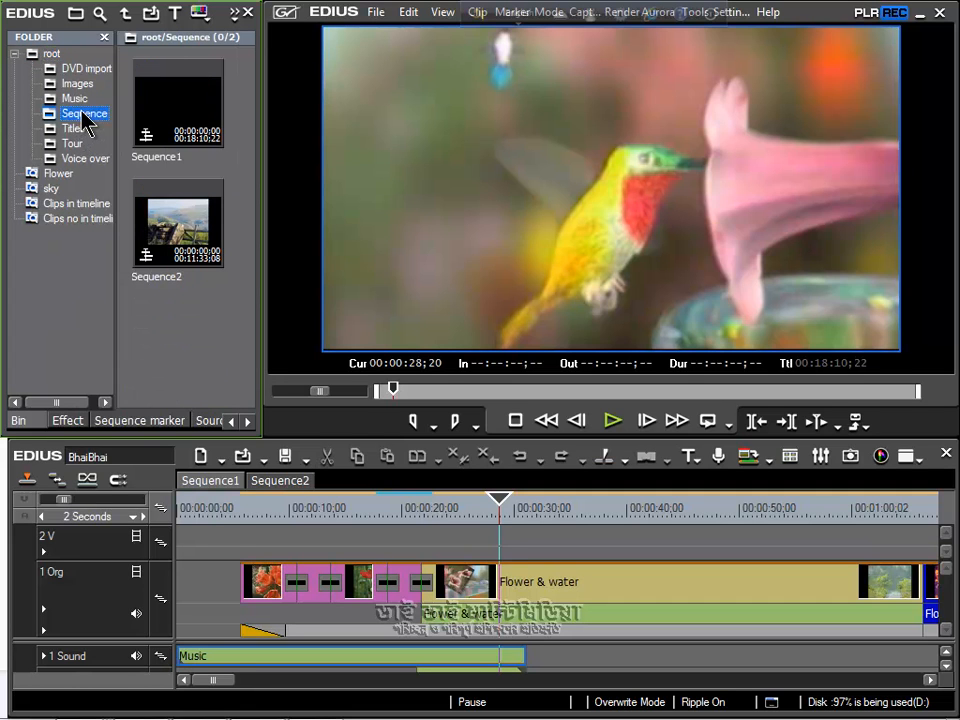
right_click(146, 328)
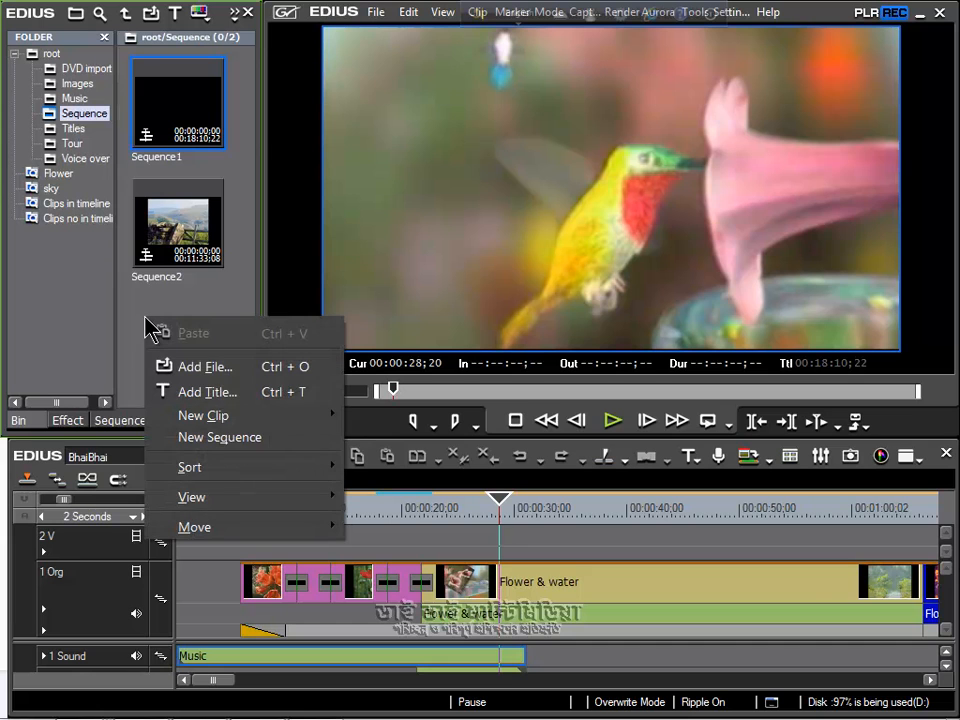
left_click(212, 438)
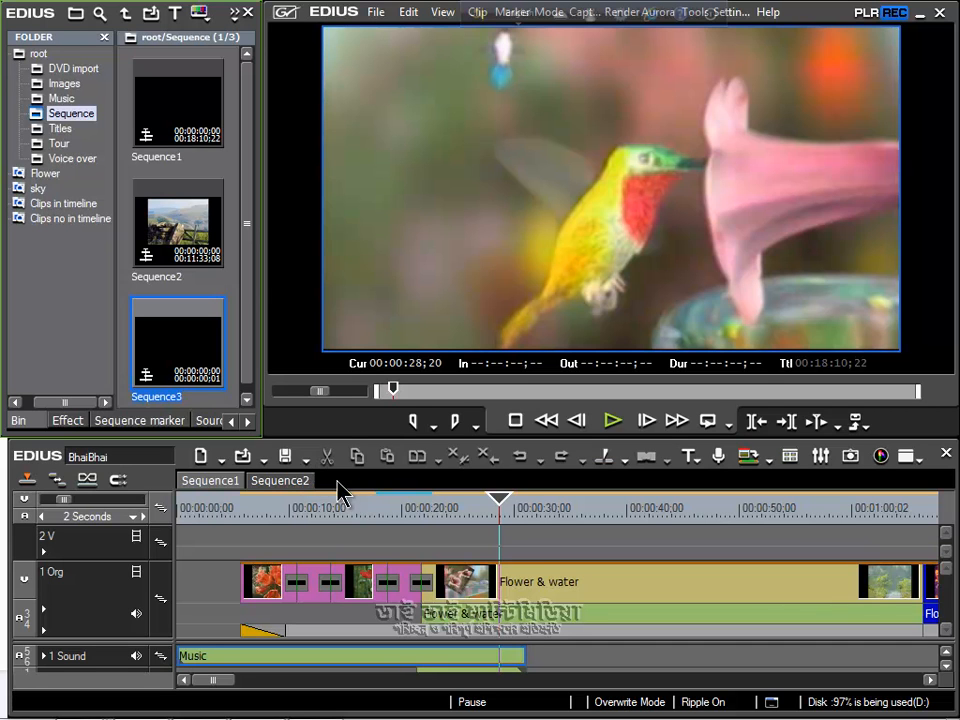
double_click(178, 365)
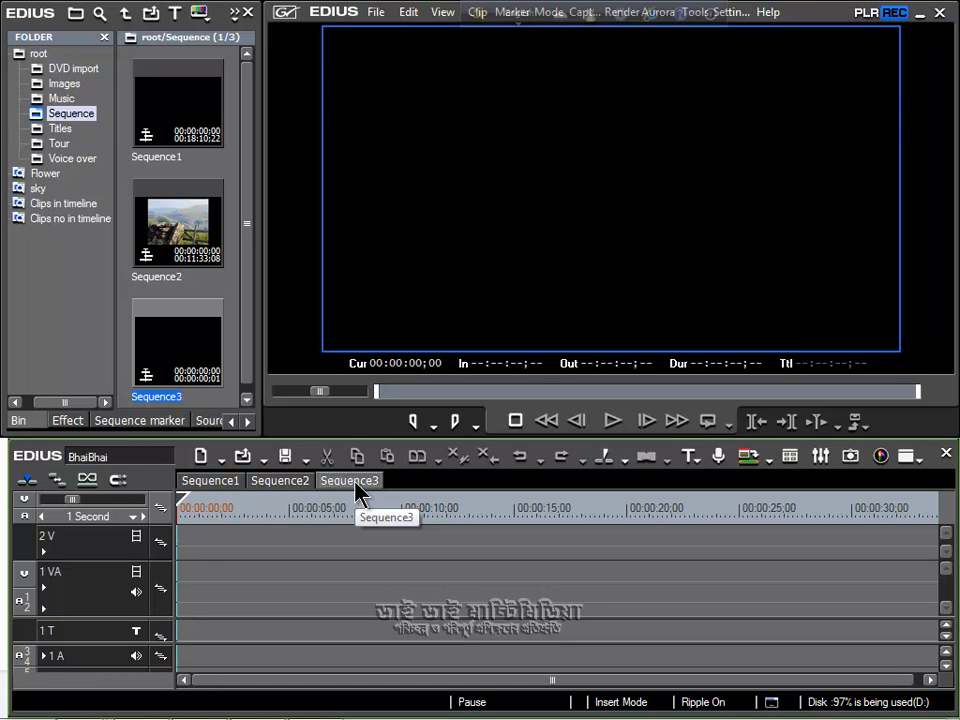
View the timelines of Sequence2 and Sequence1, then return to Sequence3.
left_click(279, 483)
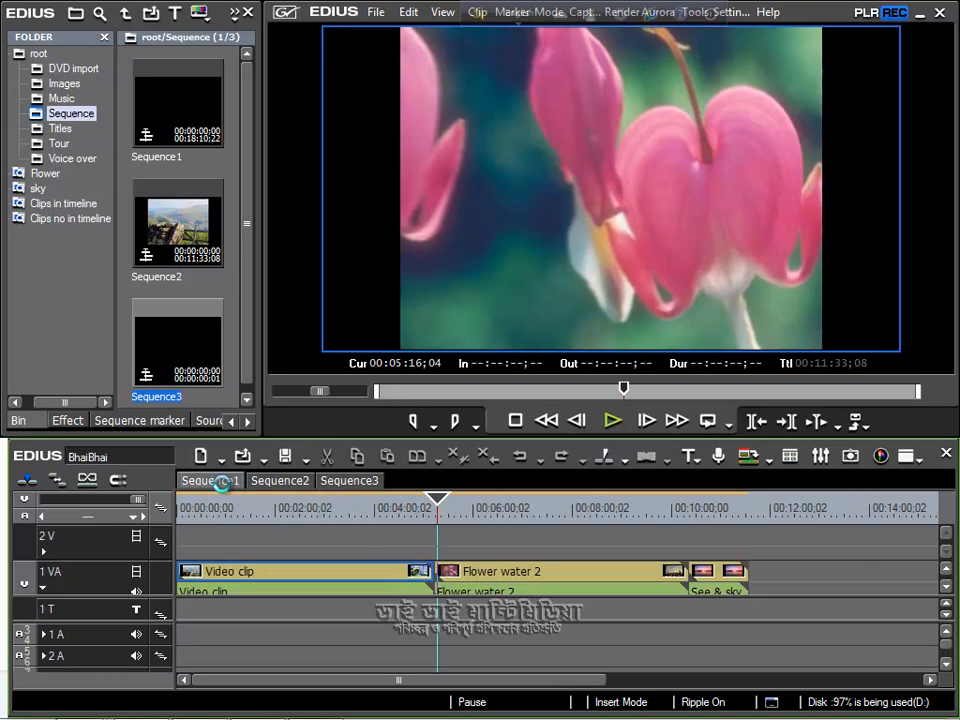
left_click(212, 481)
left_click(278, 481)
left_click(350, 483)
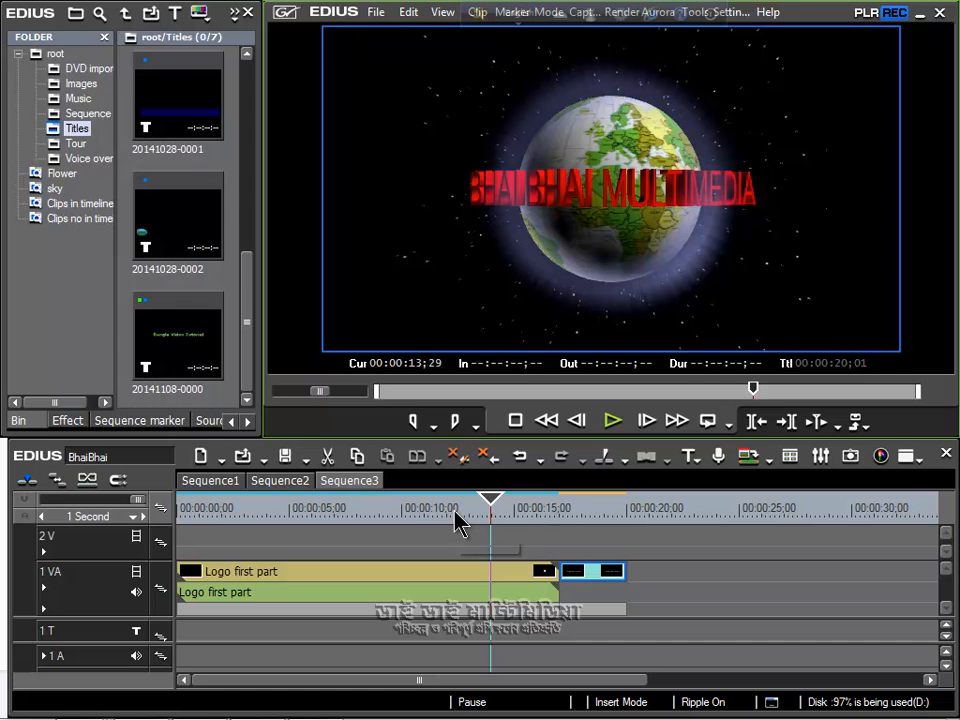
Scrub through and play back the Logo first part clip and the title clip in Sequence3.
left_click(589, 507)
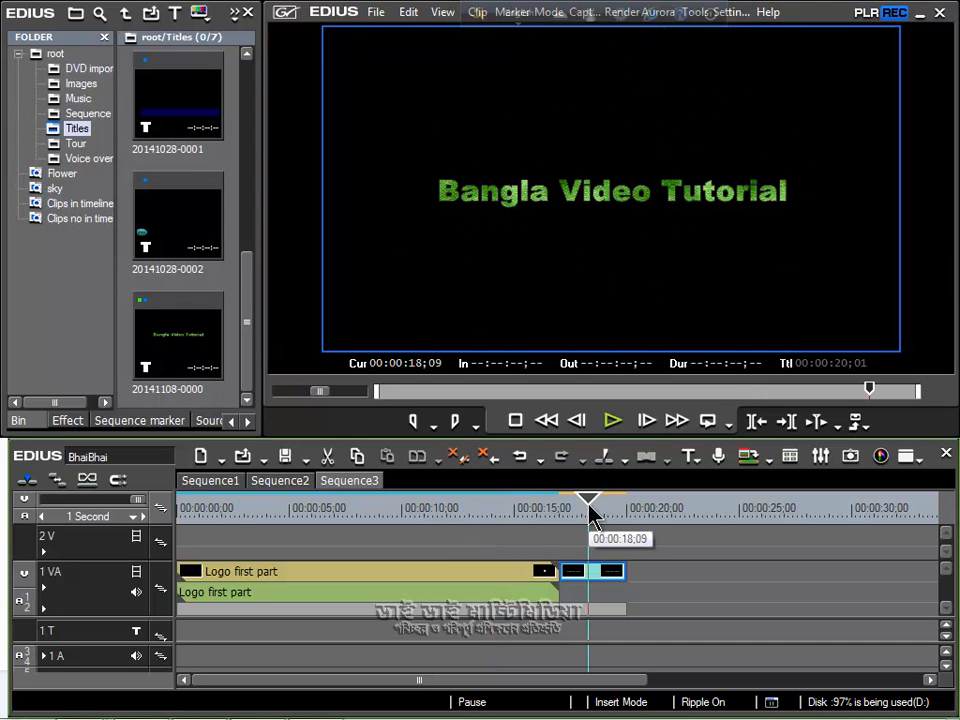
left_click(499, 508)
left_click(513, 579)
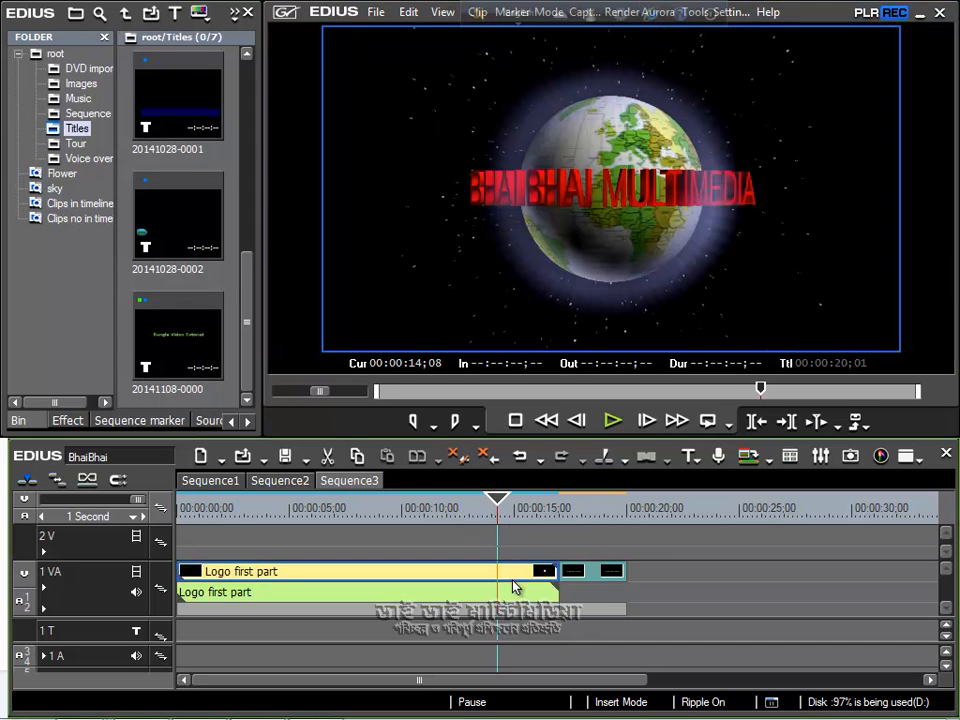
left_click(589, 570)
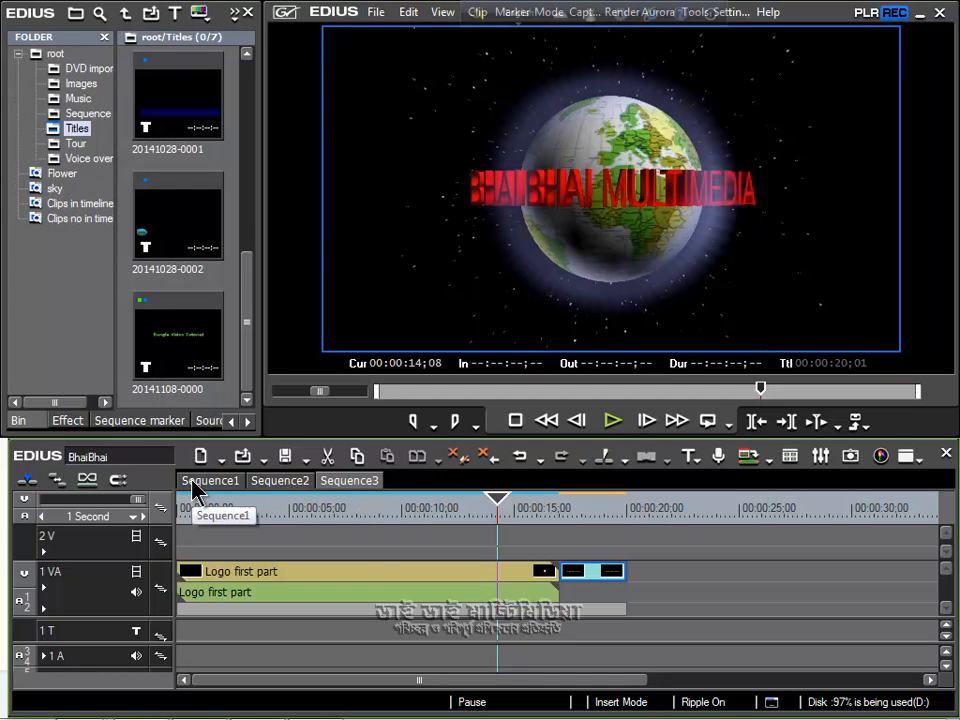
left_click(458, 512)
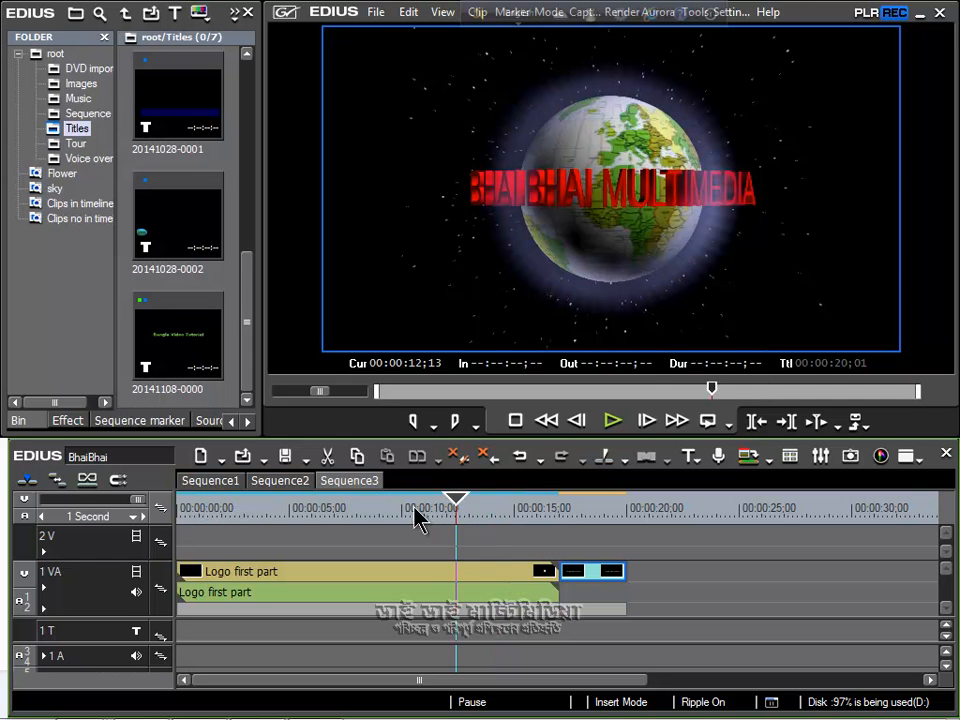
left_click(410, 508)
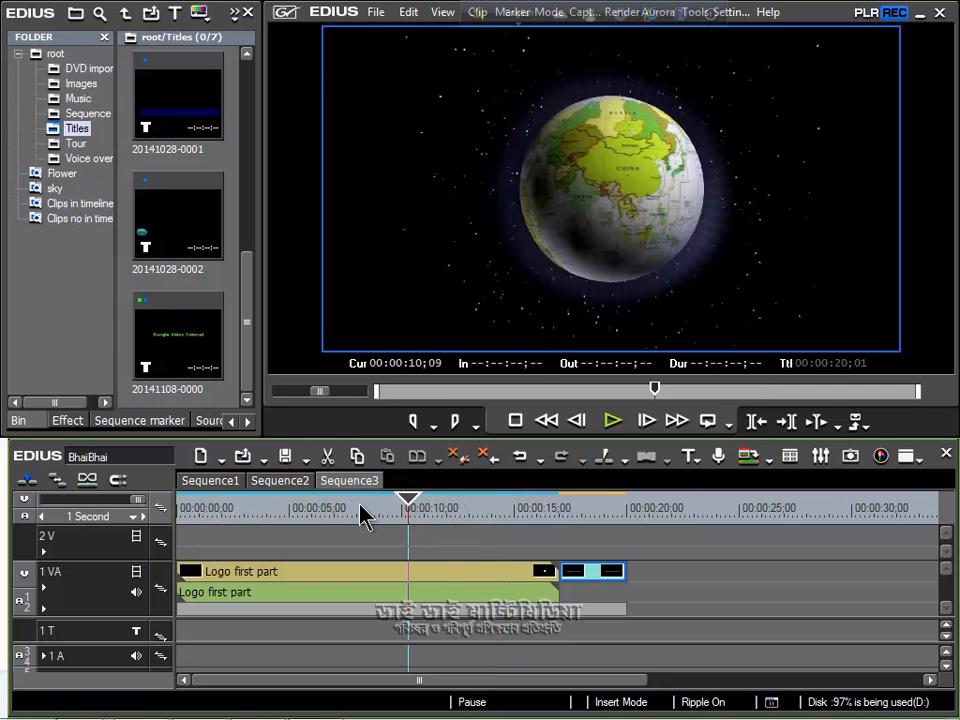
left_click(612, 421)
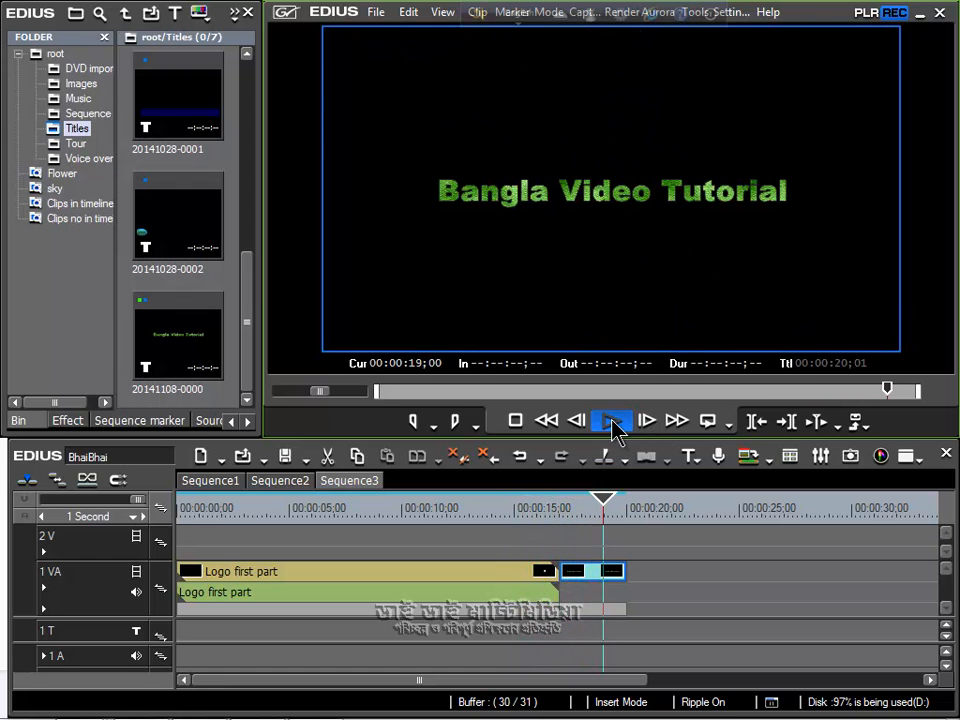
left_click(613, 421)
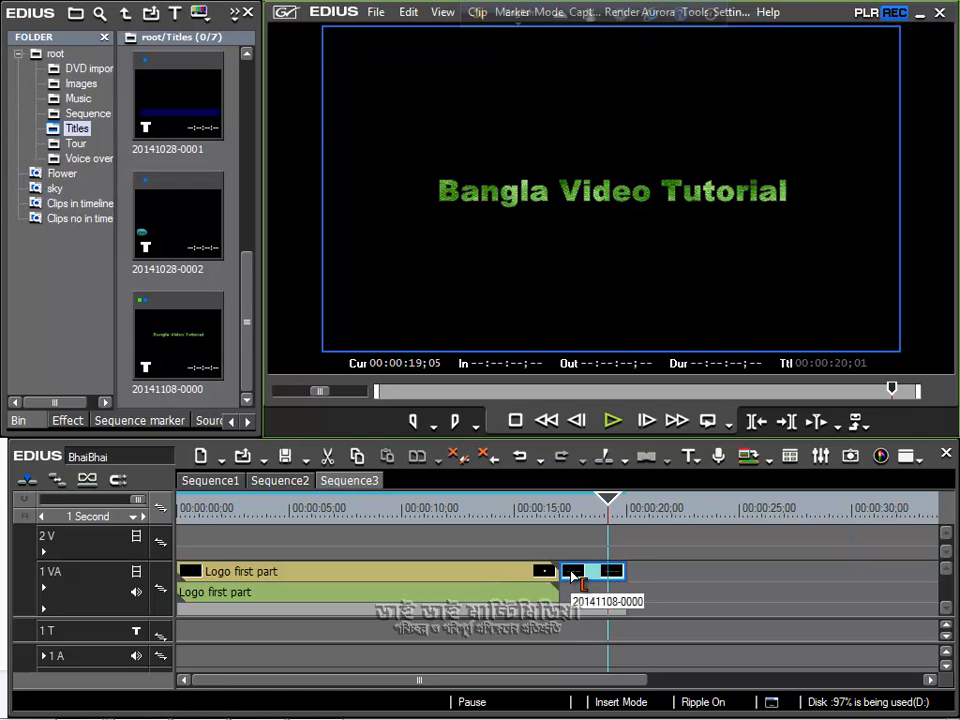
Apply the 2D Blind Push transition between the Logo first part clip and the title clip.
left_click(67, 421)
left_click(150, 78)
left_click_drag(150, 78, 572, 585)
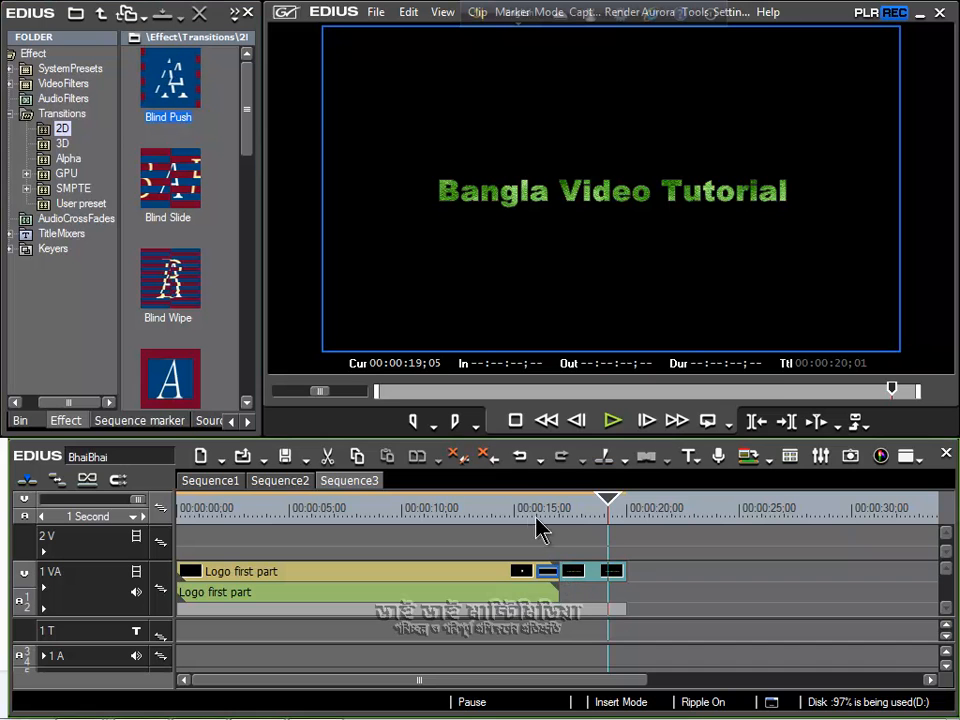
Play back the Blind Push transition from just before the cut between the logo and title clips.
left_click(523, 507)
left_click(613, 420)
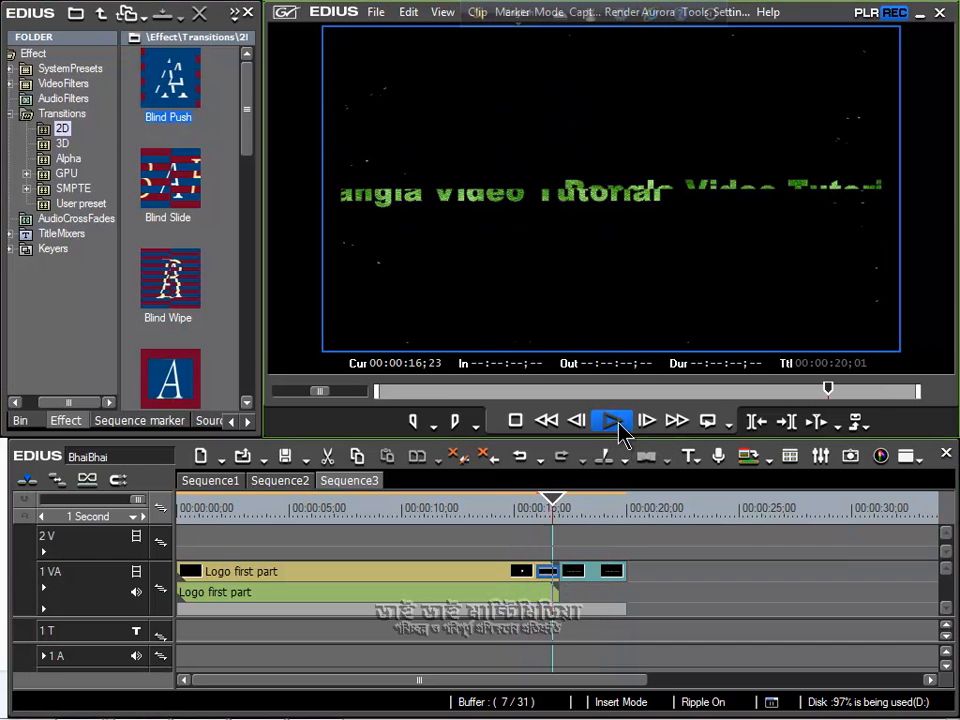
left_click(613, 421)
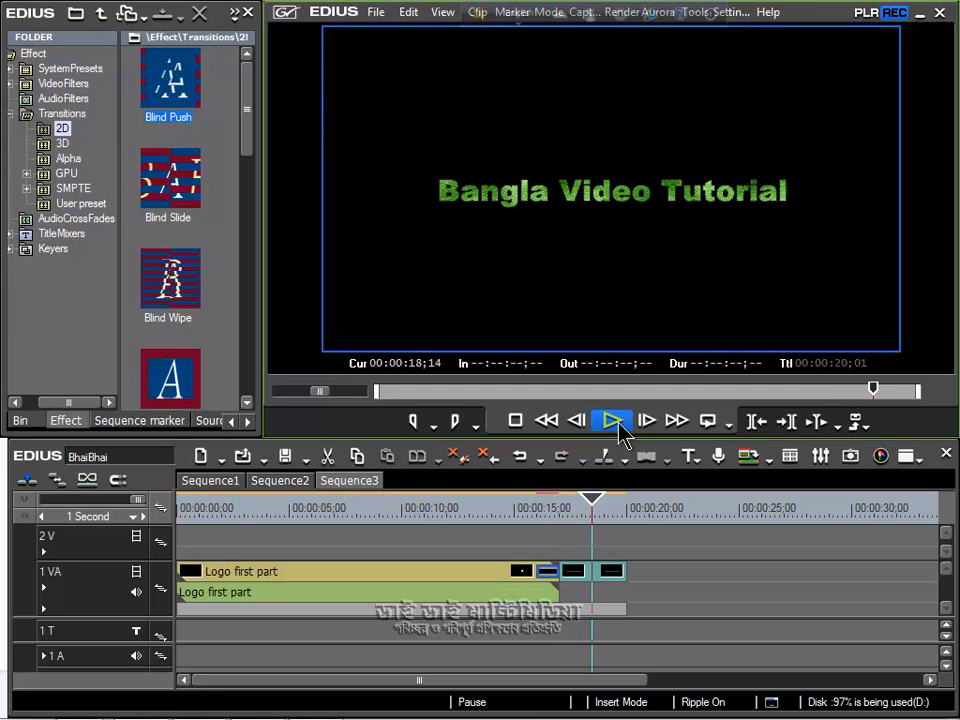
Switch Sequence1 to insert mode and insert Sequence3 from the bin at the start of the 1 Org track.
left_click(216, 484)
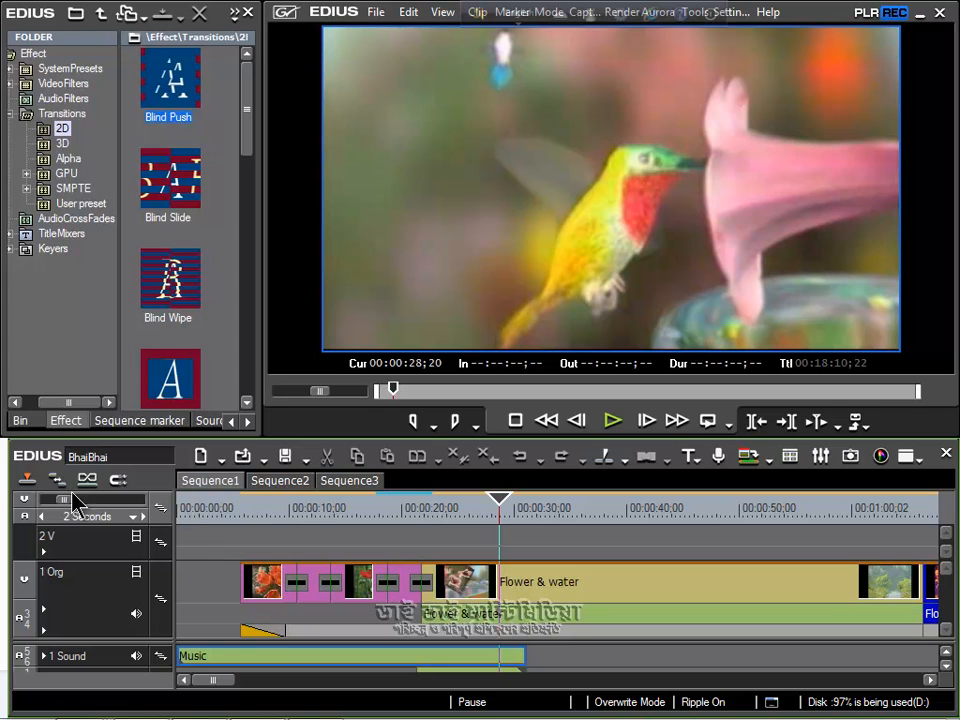
left_click(28, 482)
left_click(70, 416)
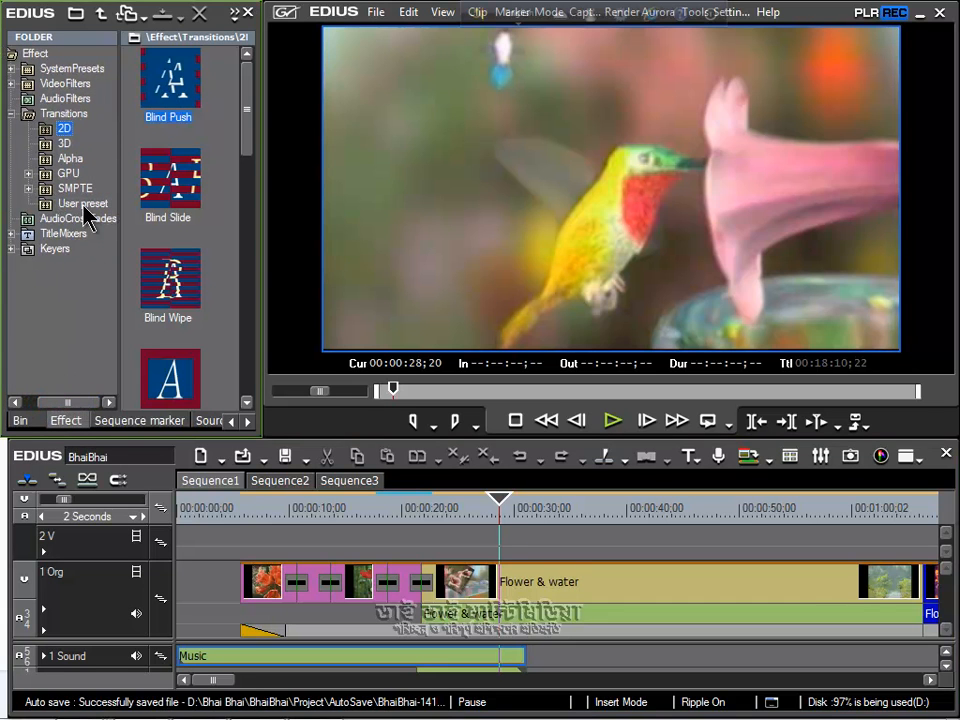
left_click(30, 421)
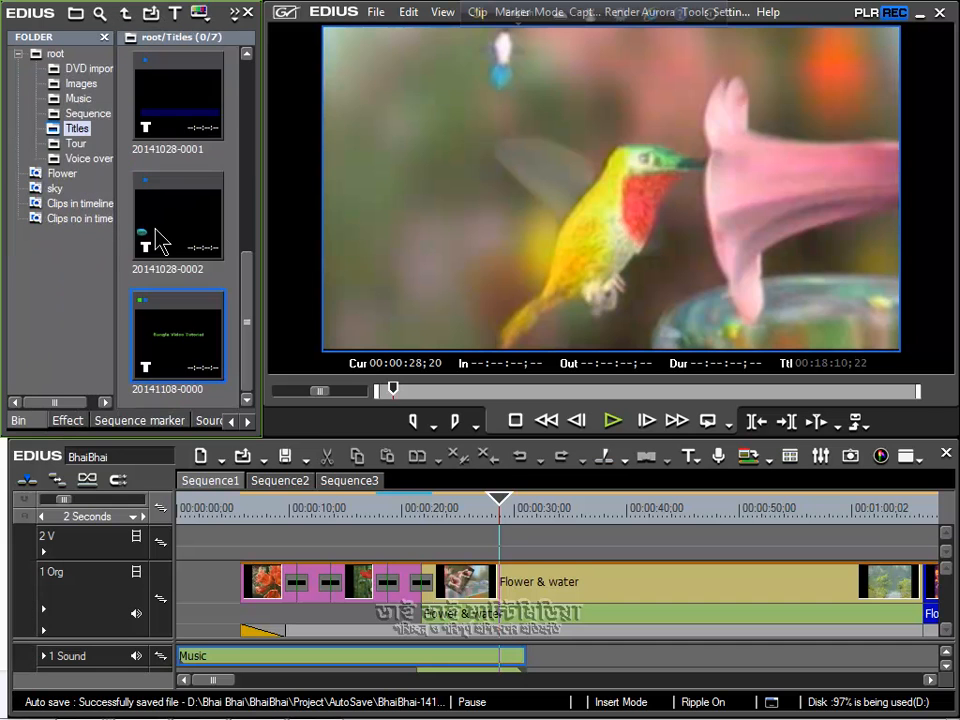
left_click(86, 114)
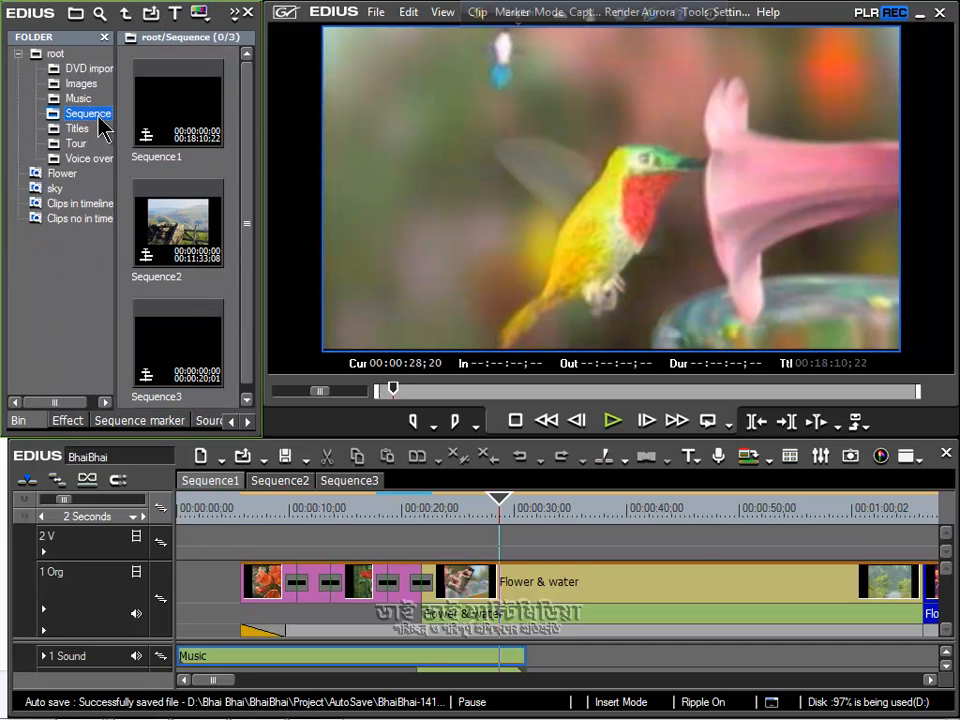
left_click_drag(247, 143, 247, 212)
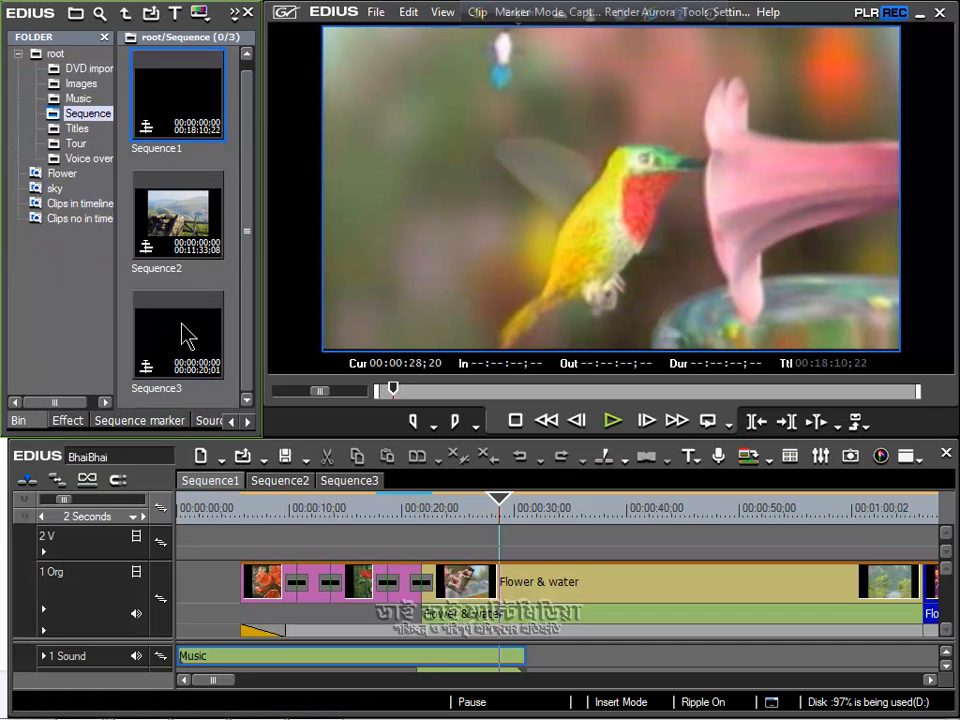
left_click_drag(186, 340, 180, 586)
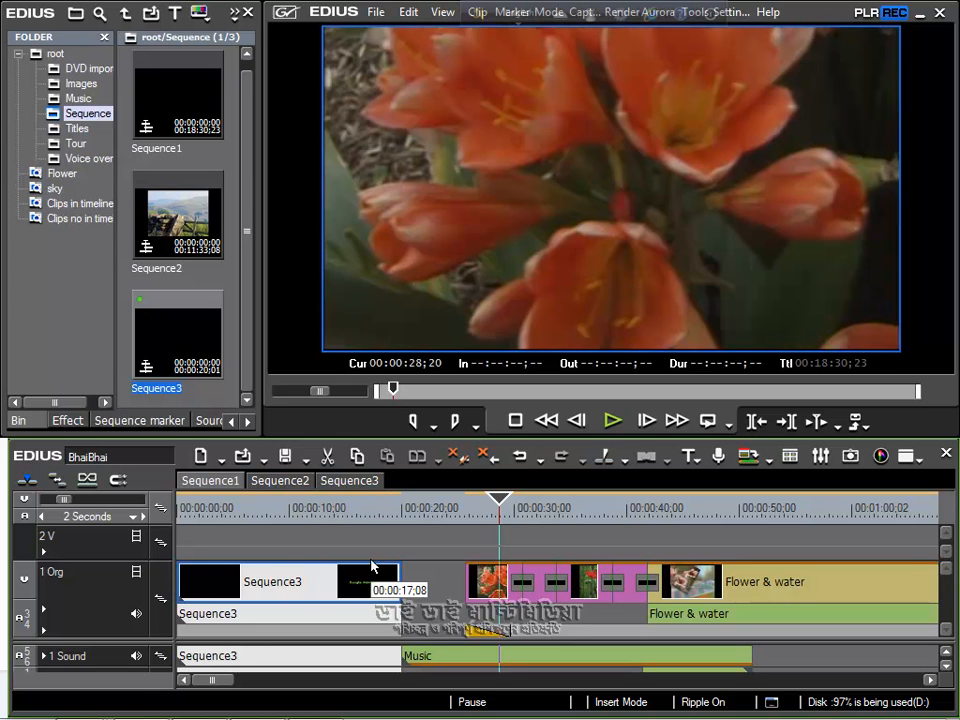
Play back the nested Sequence3 clip in Sequence1 to review the logo, transition and title.
left_click(358, 508)
left_click(615, 427)
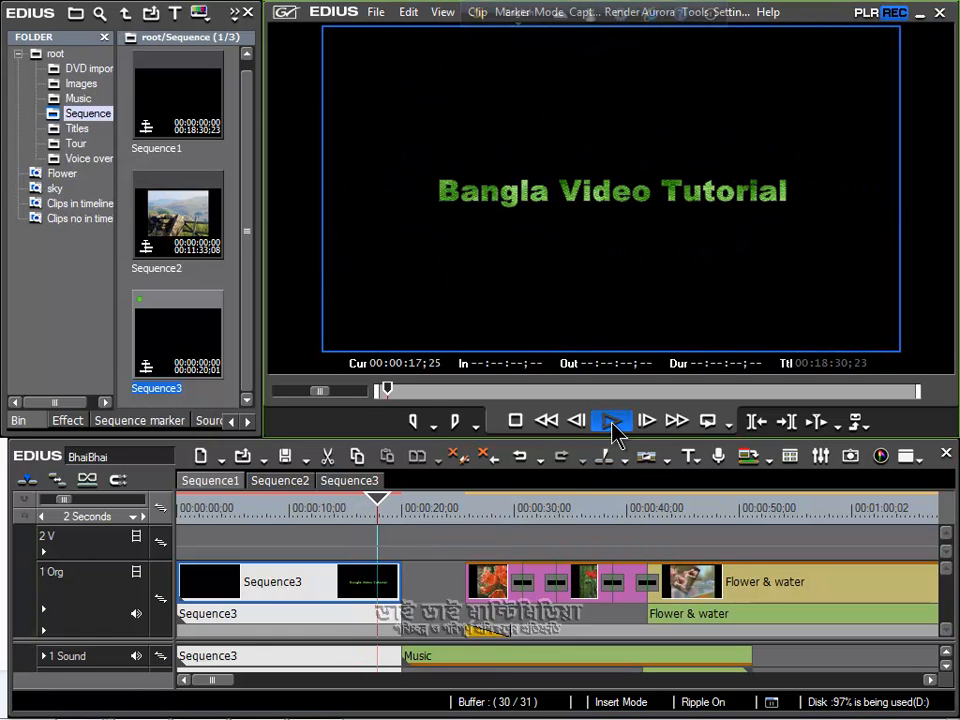
left_click(617, 425)
left_click(289, 511)
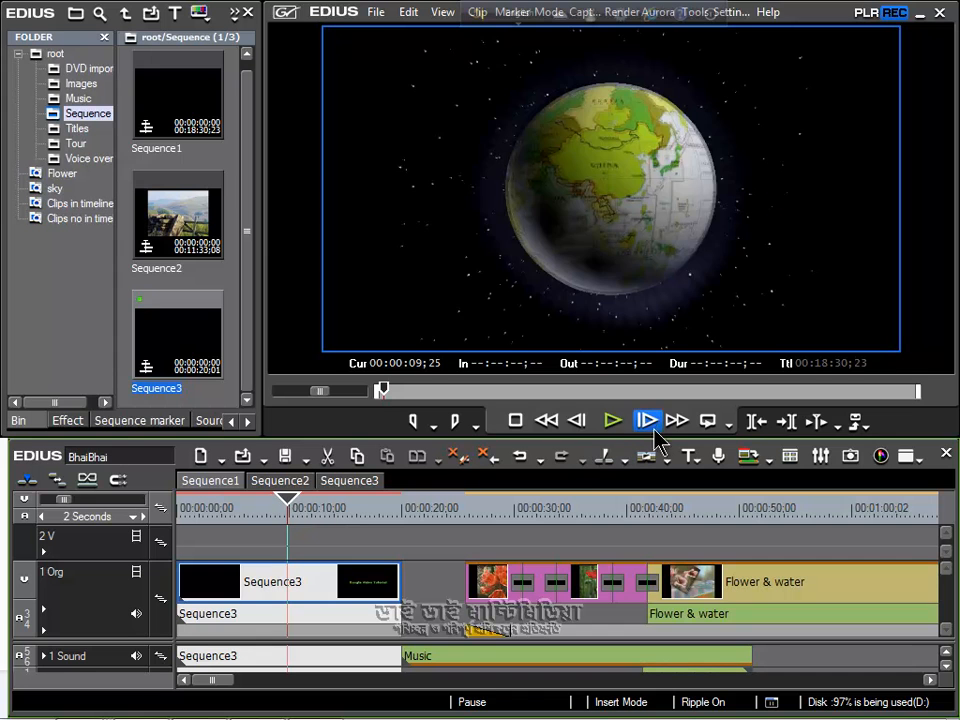
left_click(614, 425)
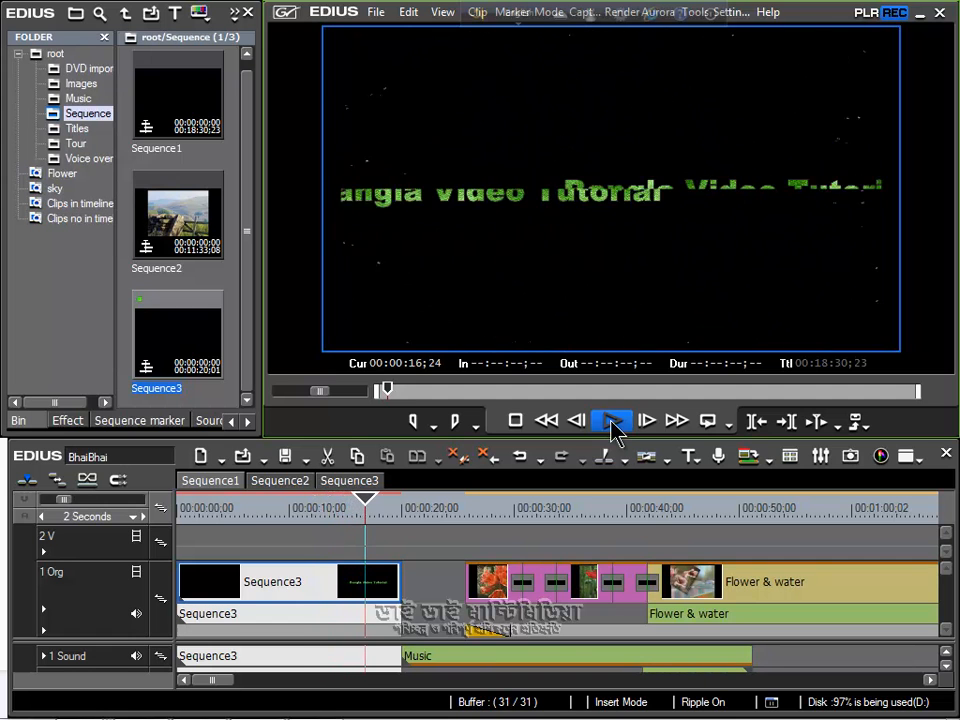
left_click(612, 424)
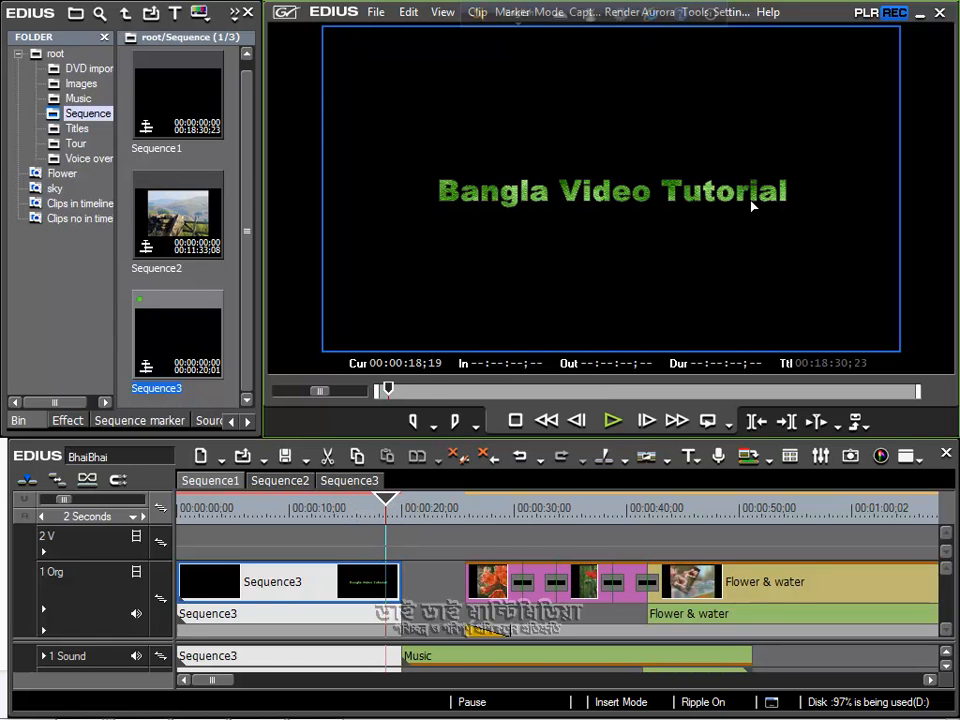
Edit the title clip in Sequence3, adding "Worldclass" on its own line above "Bangla Video Tutorial".
left_click(343, 483)
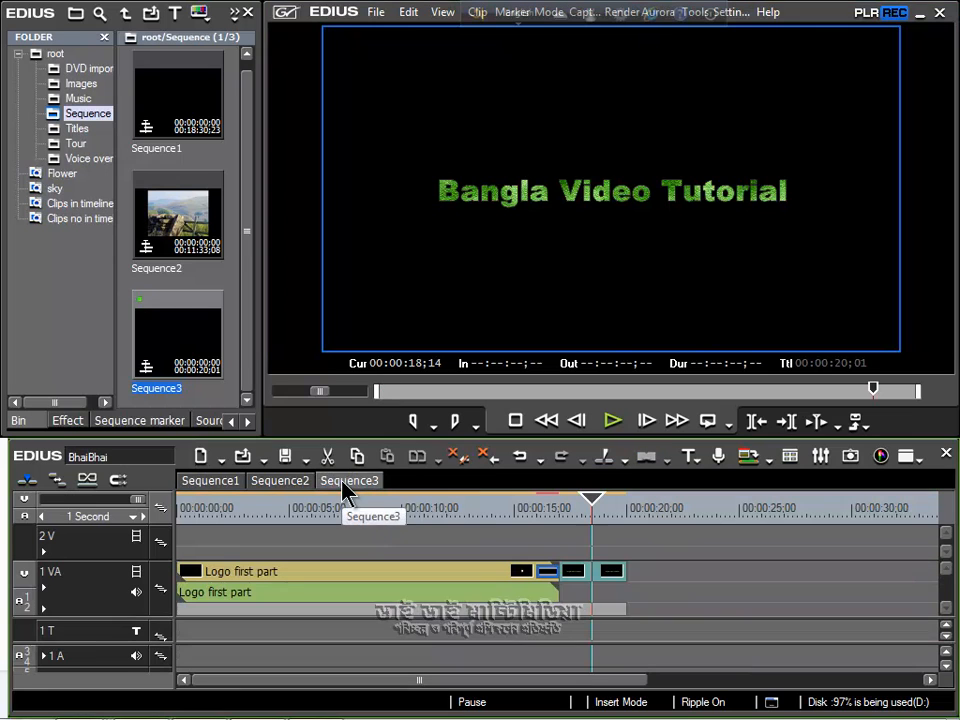
left_click(585, 573)
double_click(585, 573)
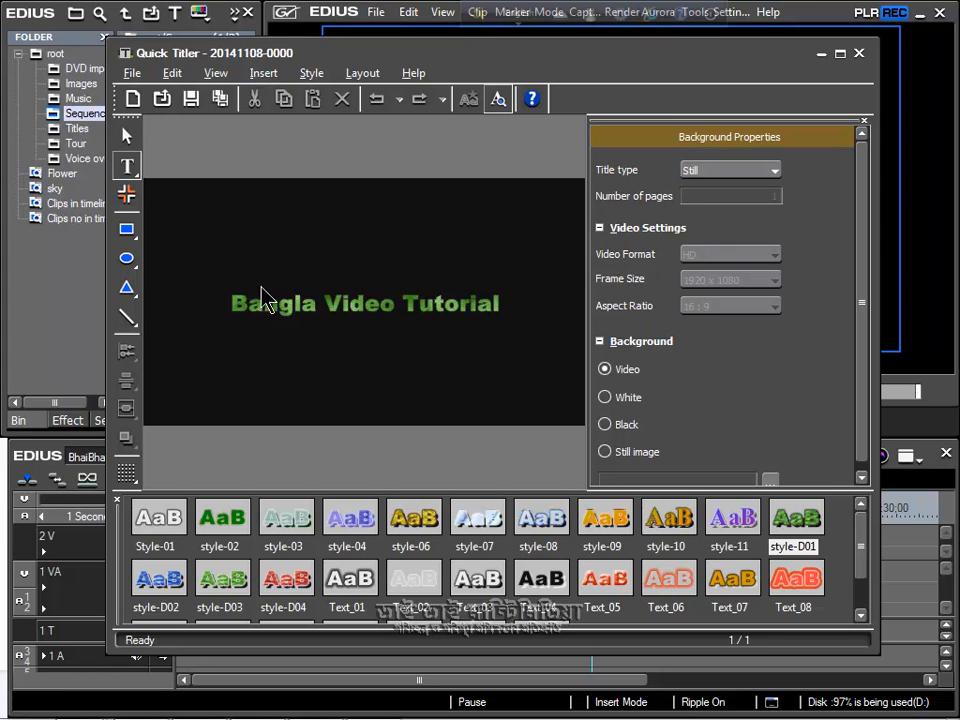
left_click(255, 312)
left_click(127, 135)
left_click(247, 314)
double_click(247, 314)
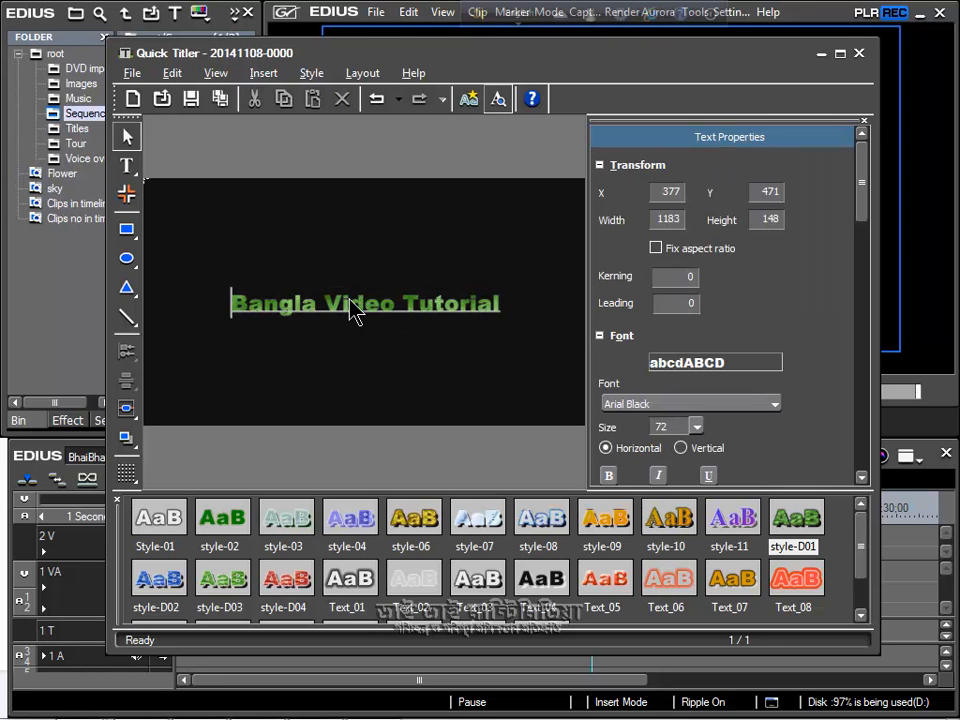
type("Worldclass Bangla")
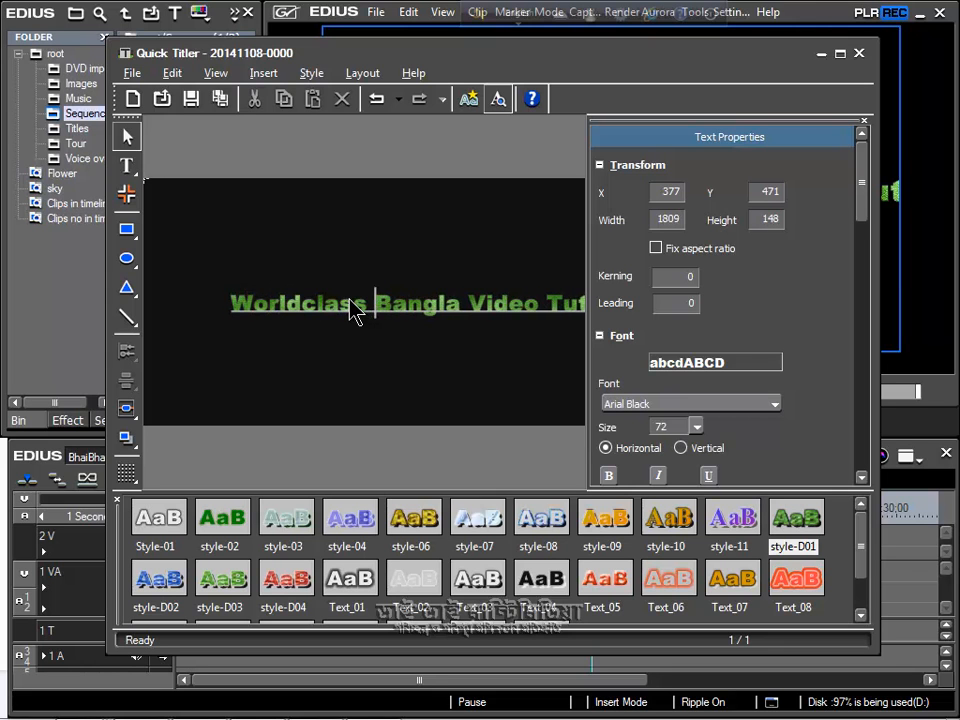
key("Return")
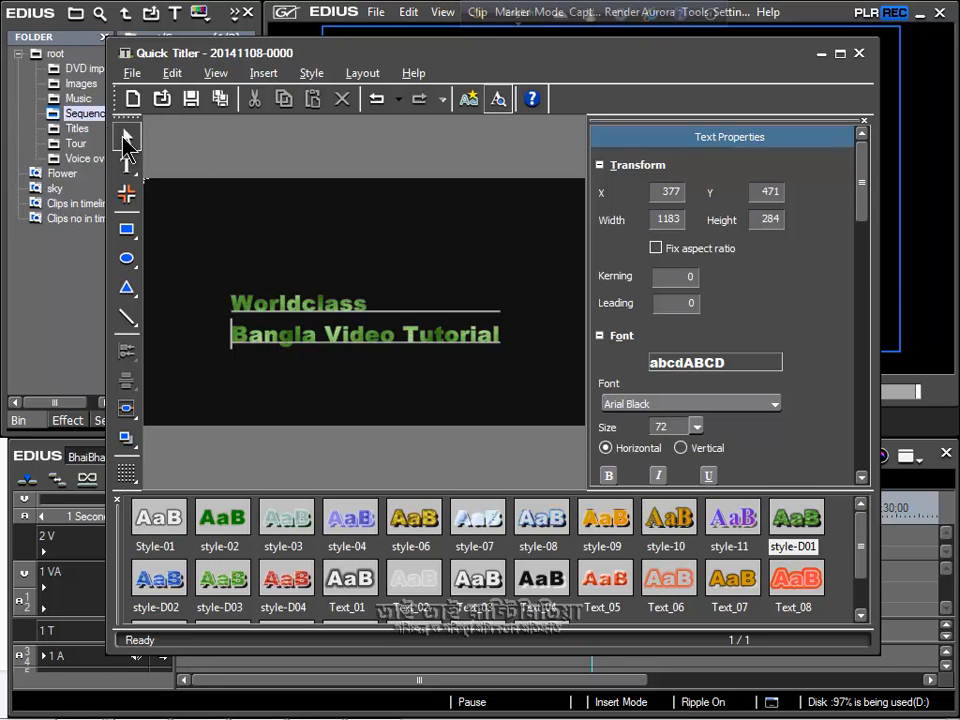
key("Escape")
Move the title text up to about X 369, Y 398 and set its alignment to Center.
left_click_drag(312, 311, 277, 303)
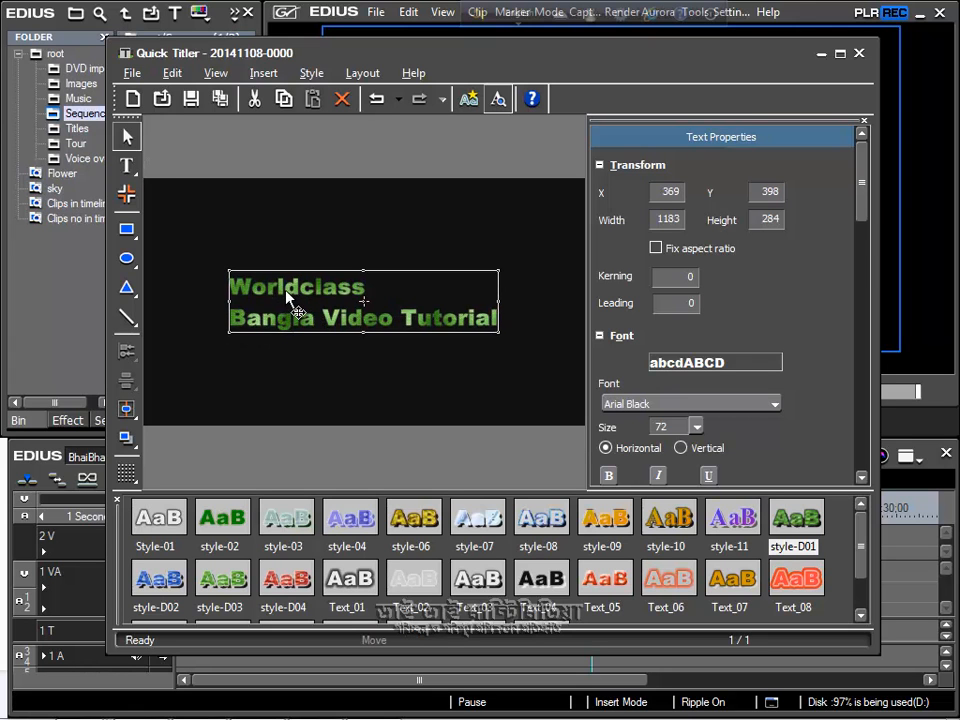
mouse_move(866, 193)
left_mouse_down()
mouse_move(866, 315)
mouse_move(868, 175)
left_mouse_up()
left_click_drag(868, 200, 868, 221)
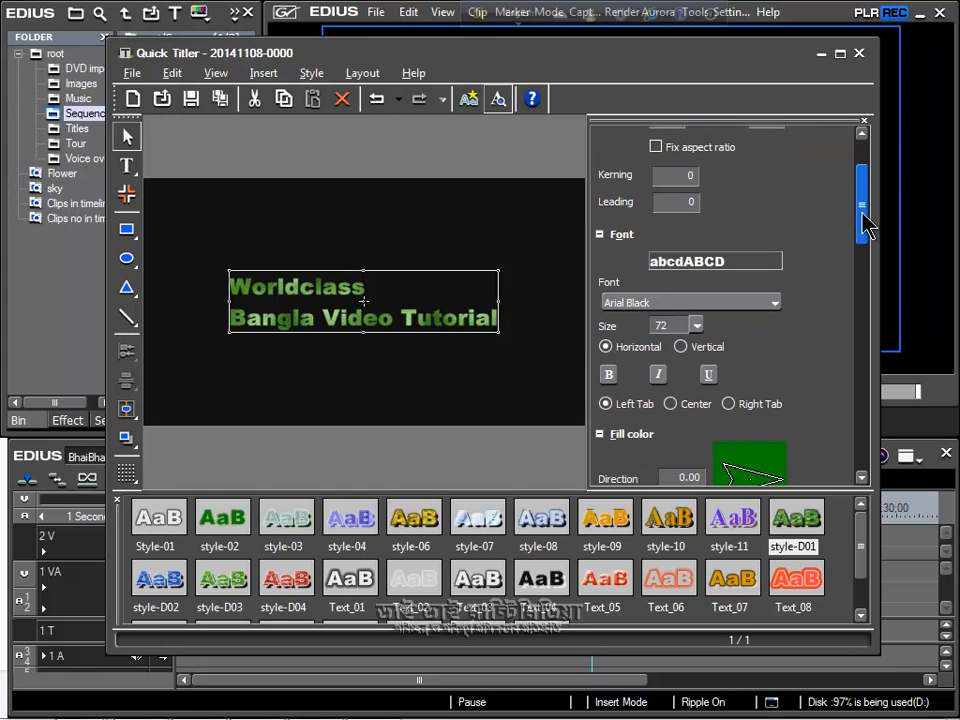
left_click(670, 404)
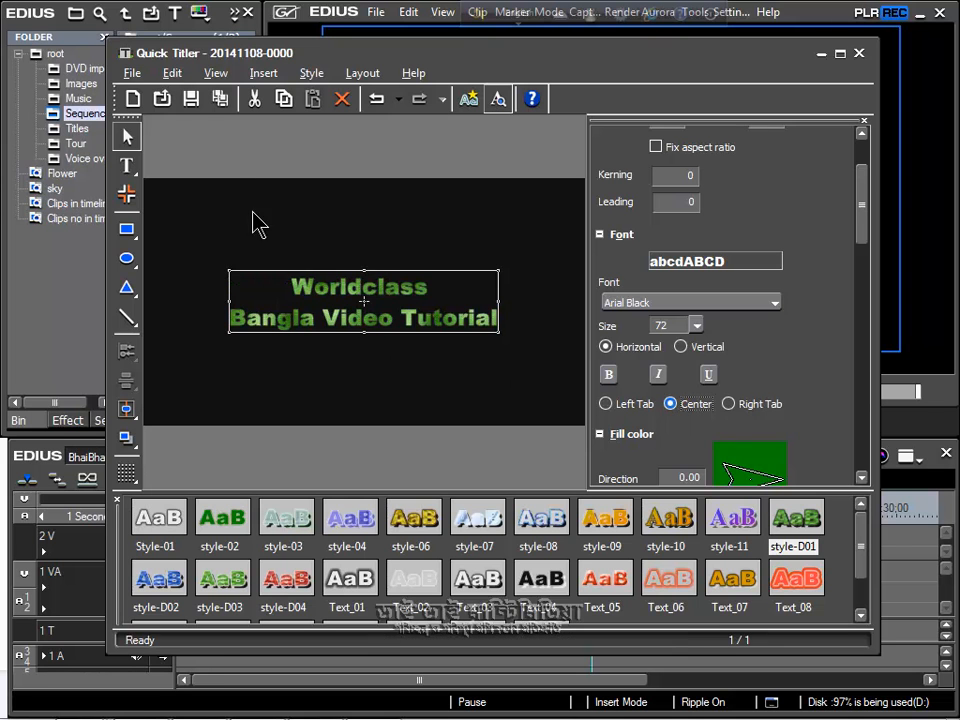
Save the edited title and play back the nested Sequence3 clip in Sequence1 to check the update.
left_click(191, 100)
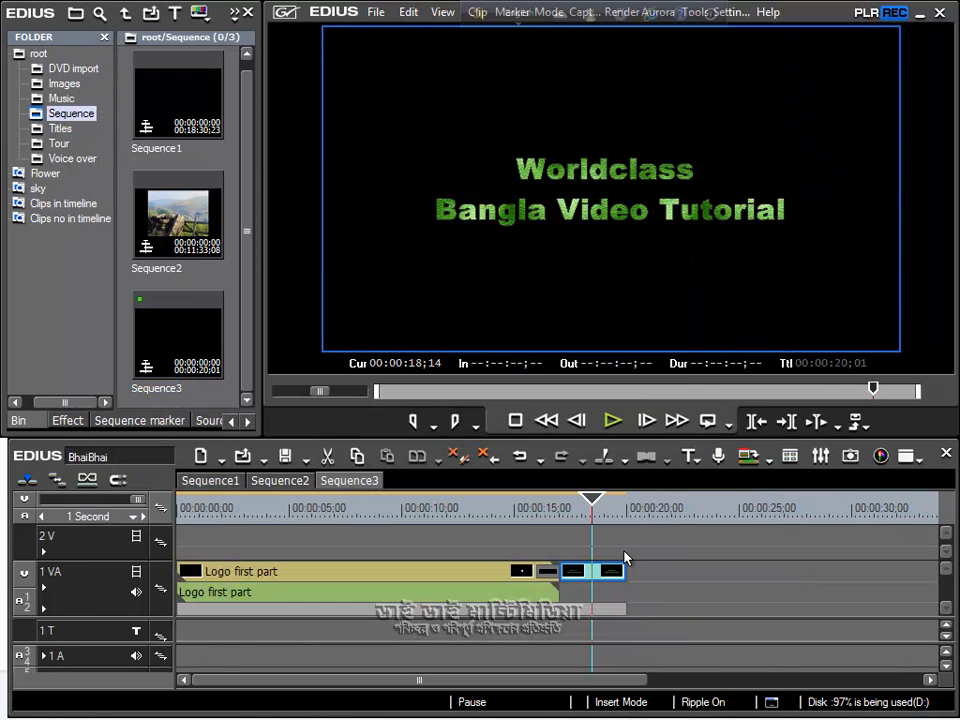
left_click(210, 481)
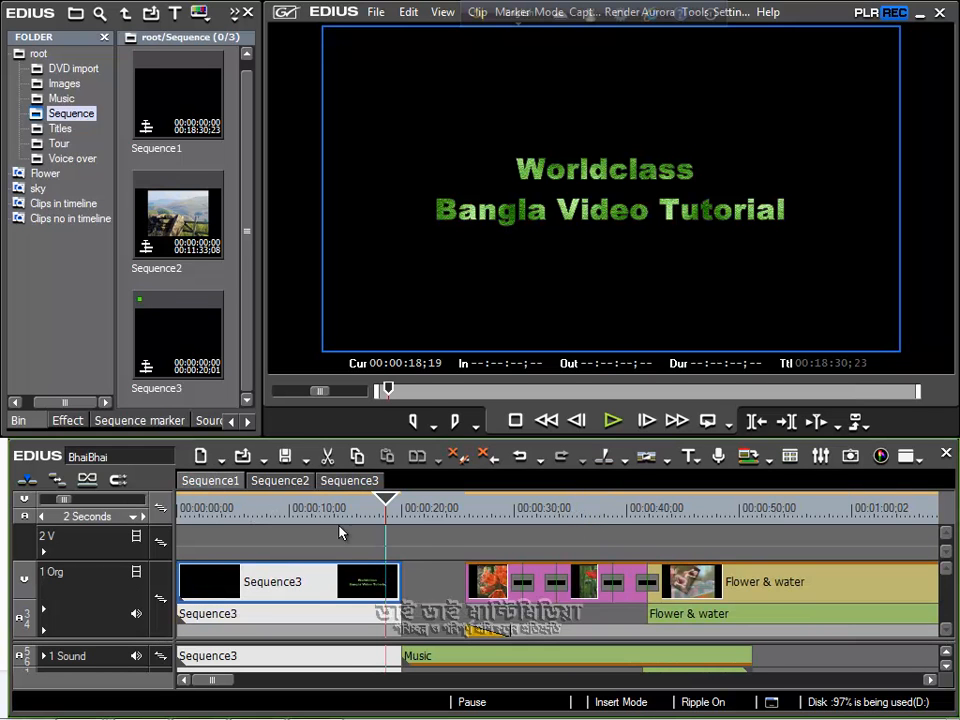
left_click_drag(353, 508, 302, 514)
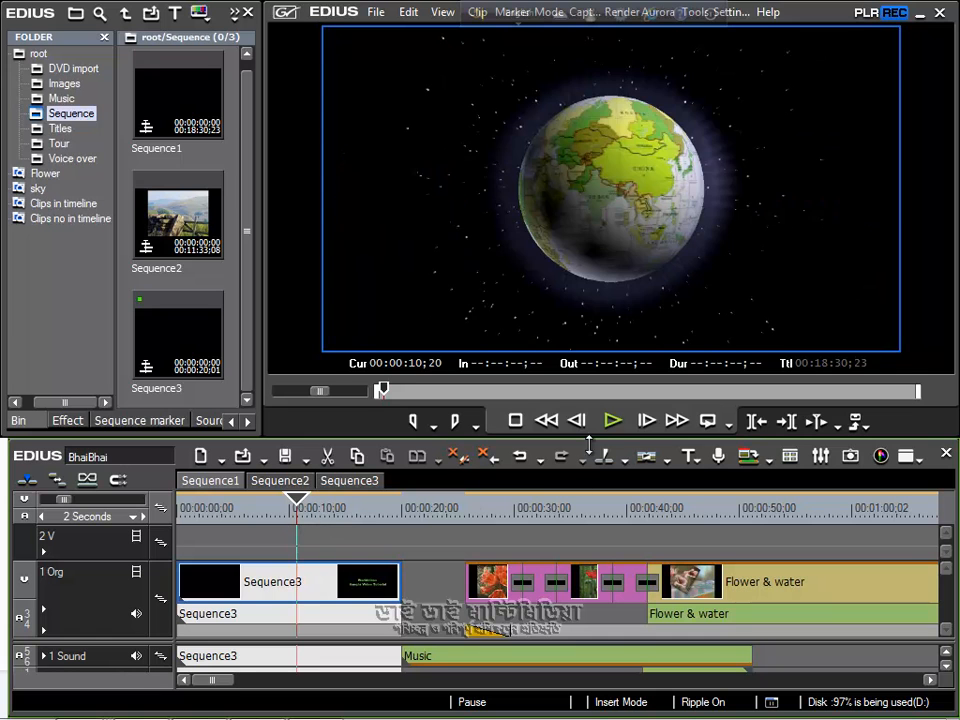
left_click(612, 421)
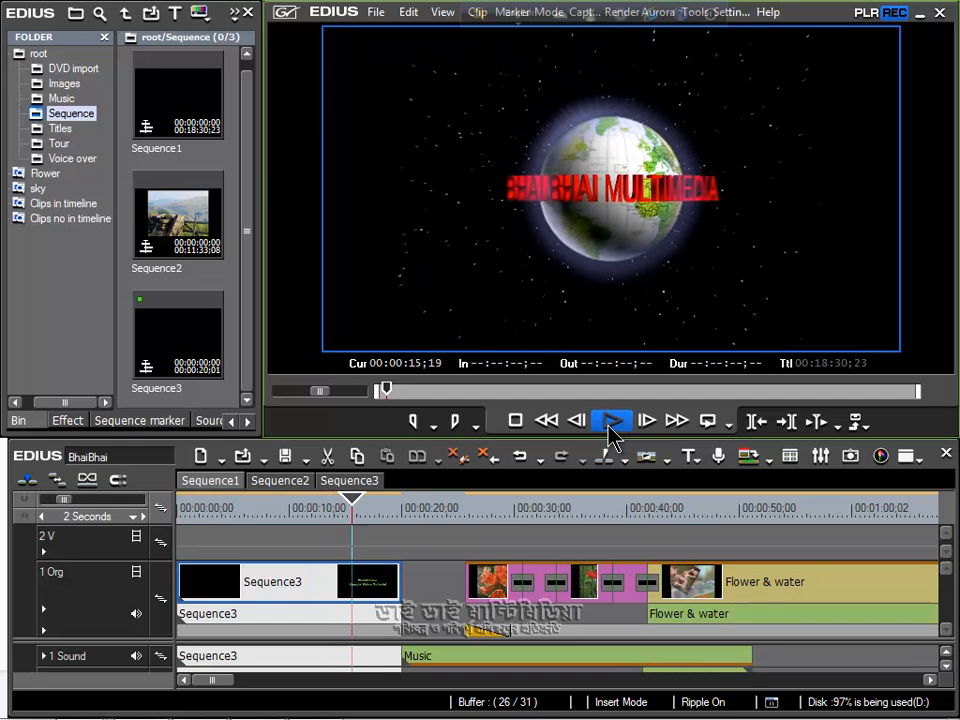
left_click(612, 421)
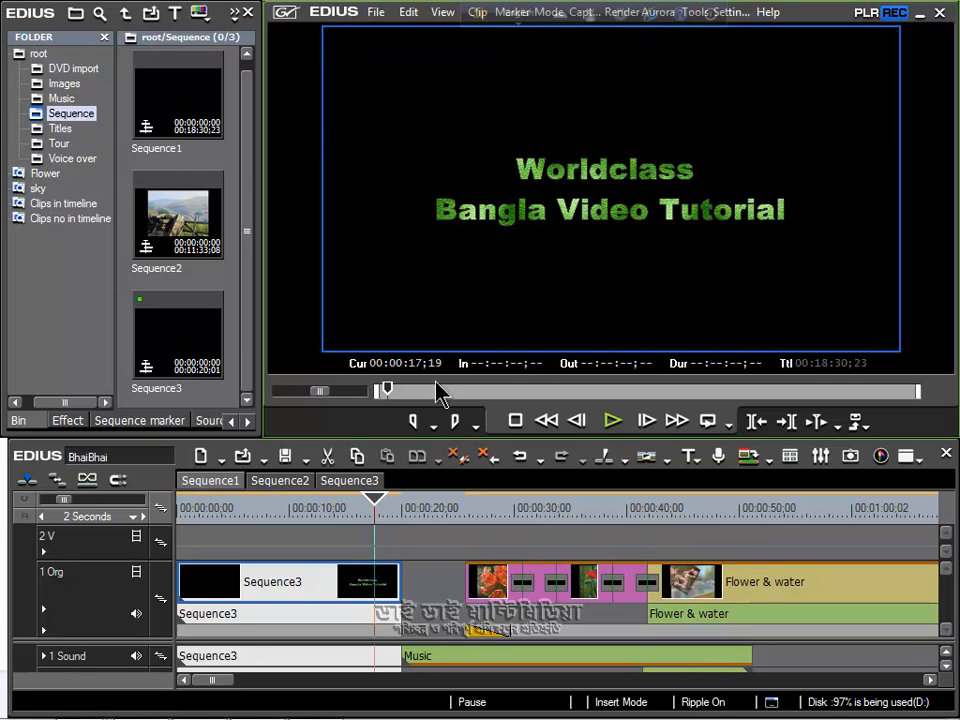
Rename Sequence3 to "Introduction" in its sequence settings.
left_click(345, 481)
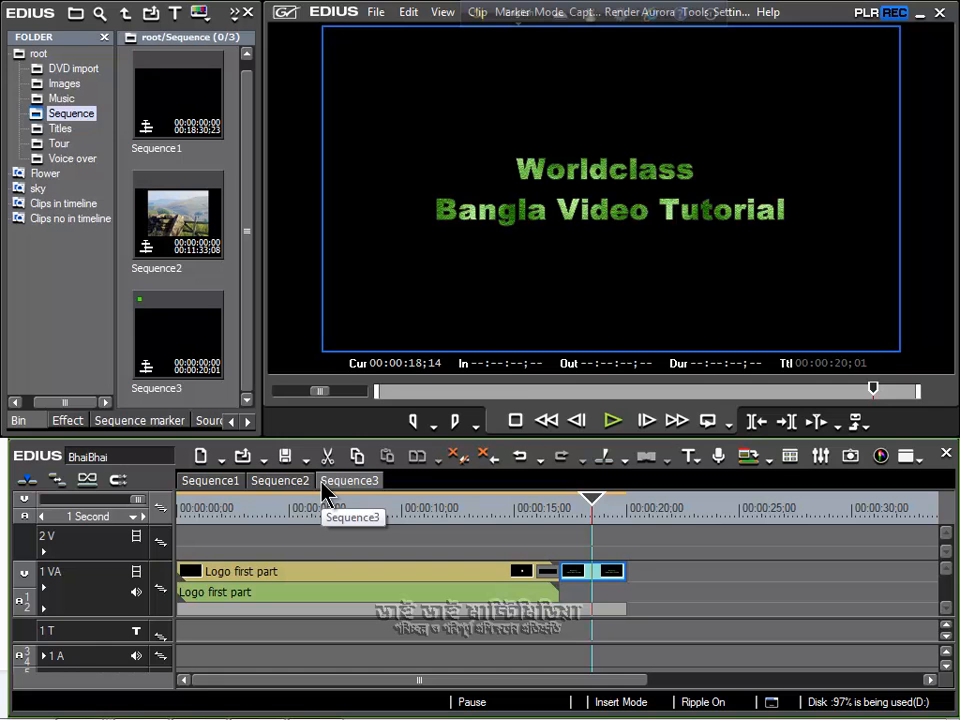
left_click_drag(296, 512, 516, 553)
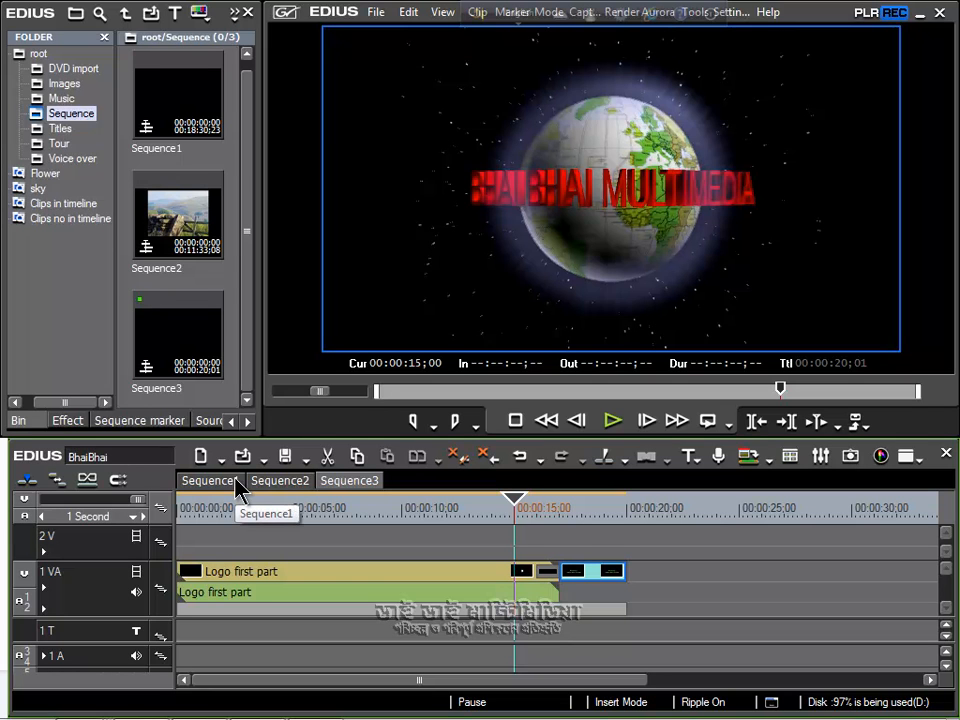
left_click(342, 484)
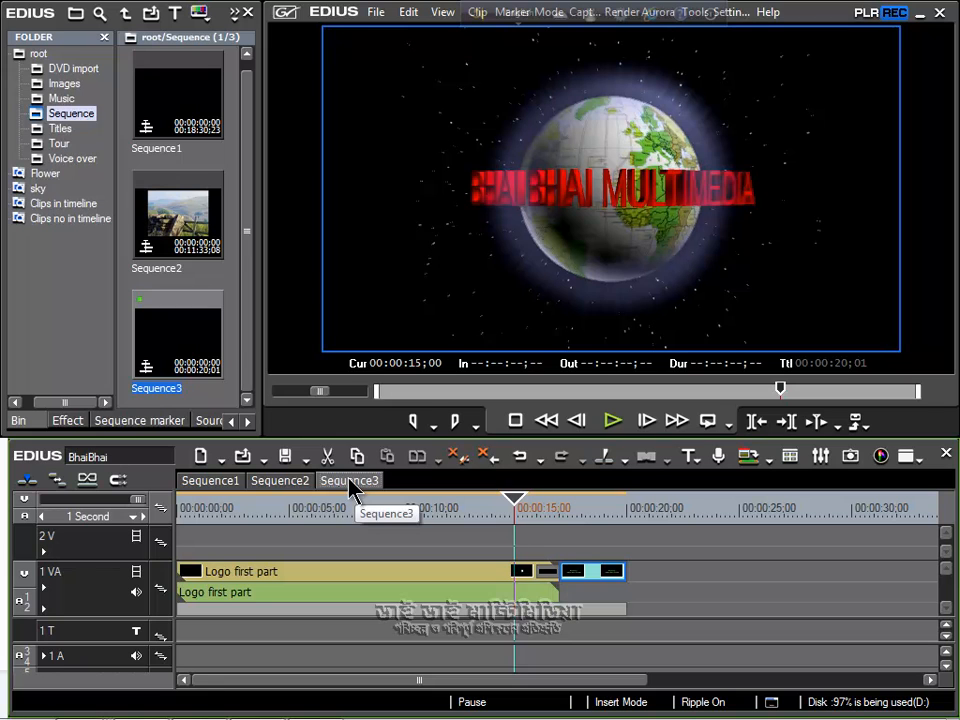
right_click(352, 490)
left_click(362, 537)
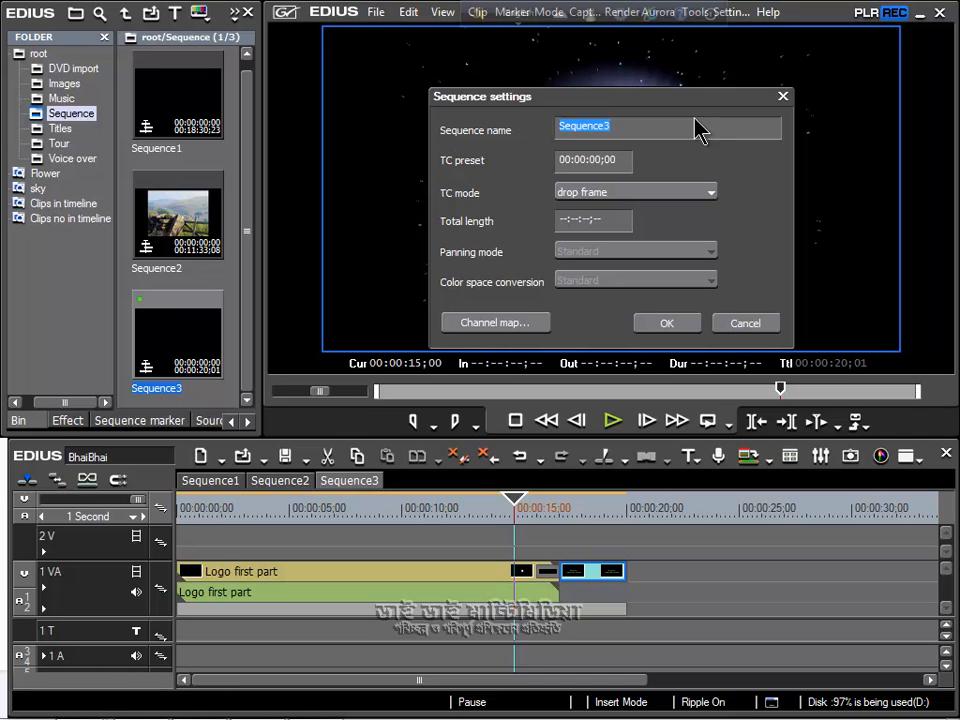
type("Introduction")
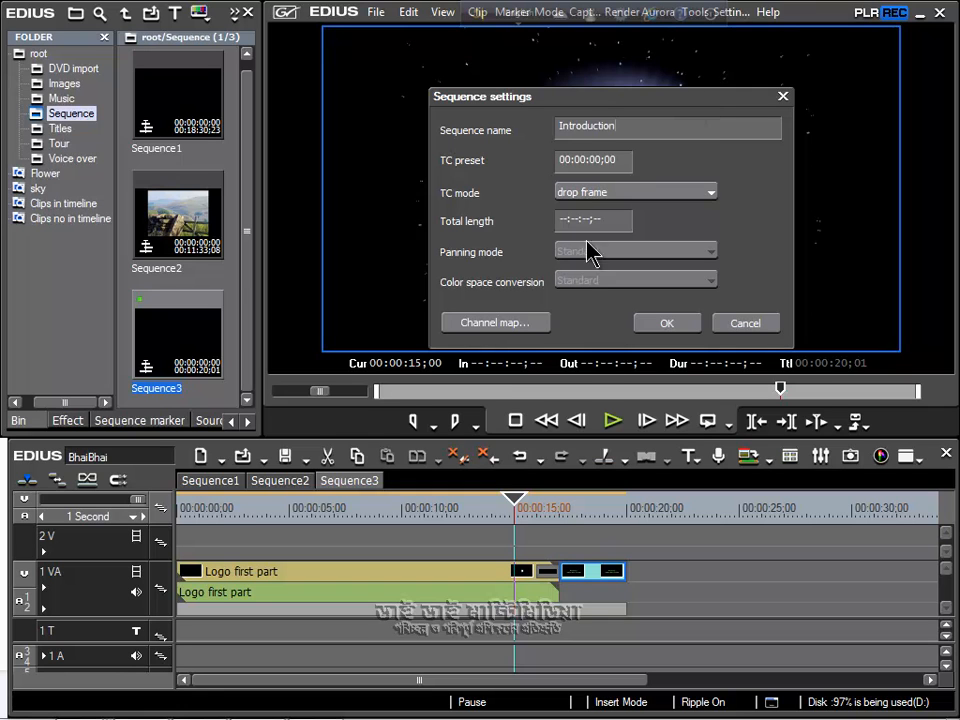
left_click(669, 323)
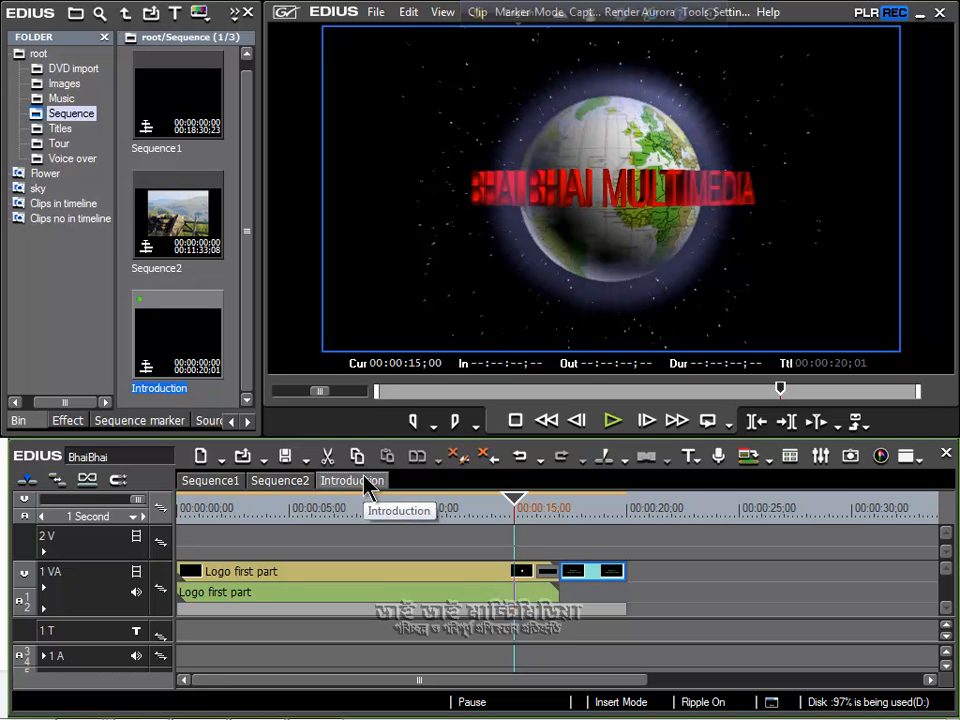
Check the renamed nested clip in Sequence1, and rename Sequence1 to "Main" in its sequence settings.
left_click(200, 484)
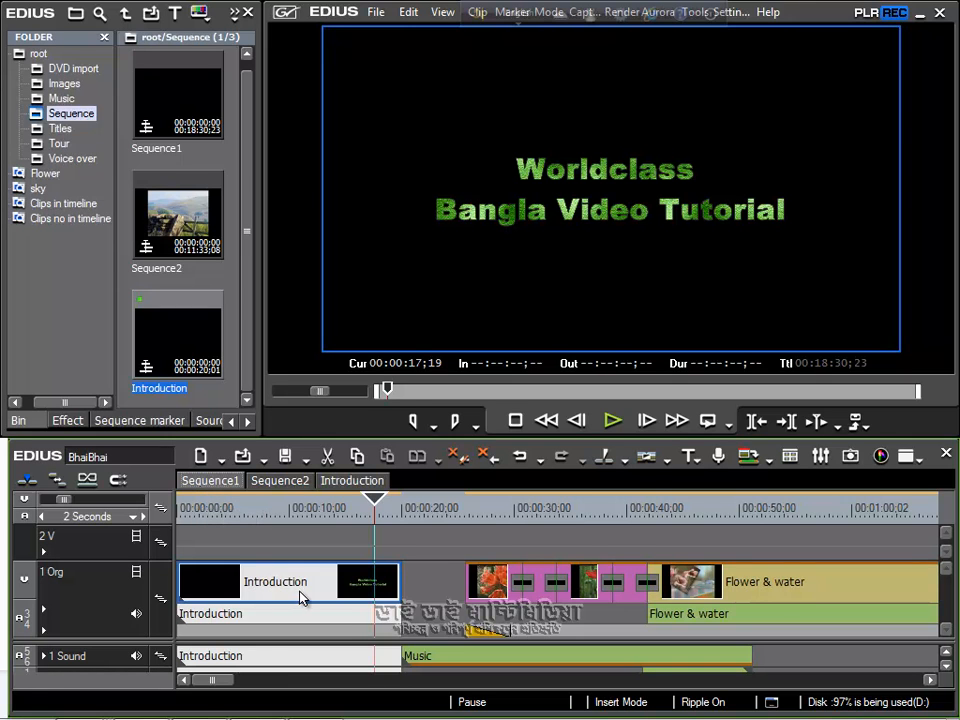
left_click(333, 481)
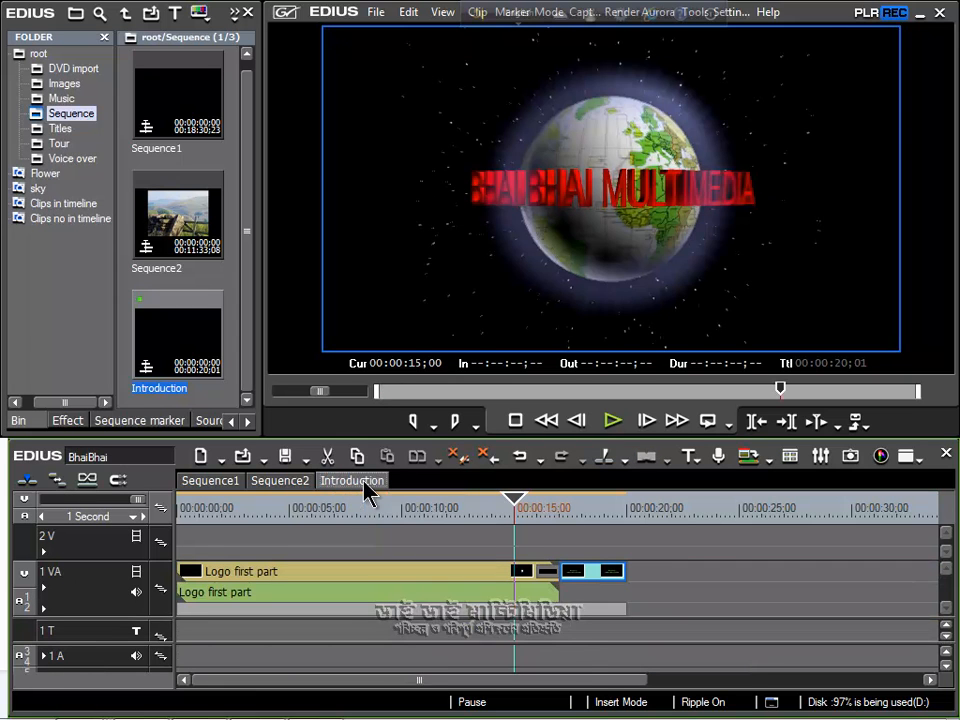
left_click(225, 482)
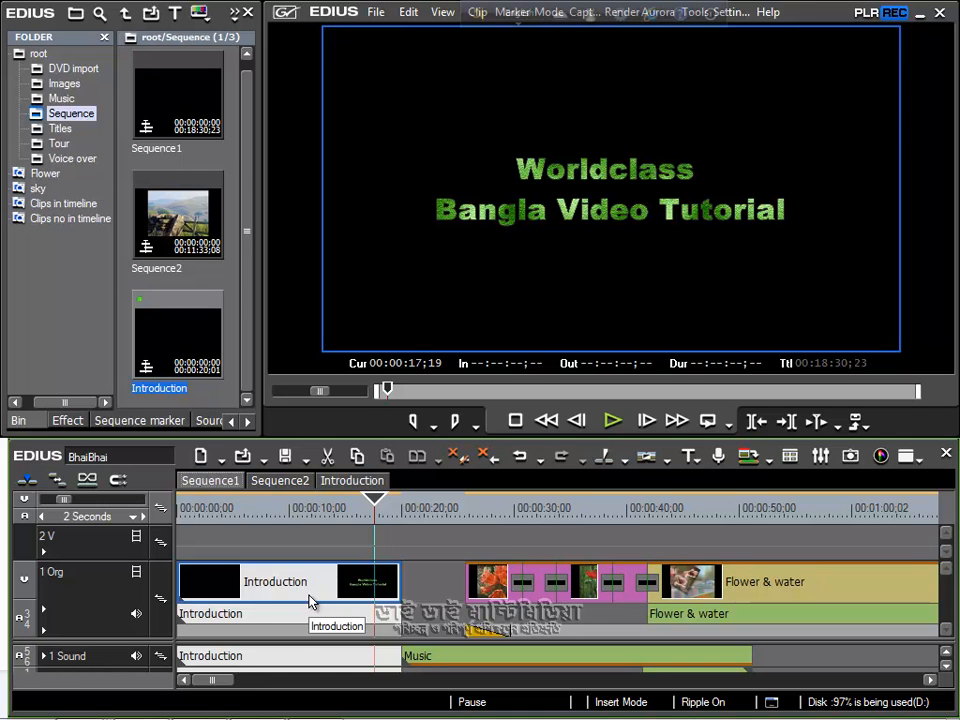
right_click(203, 490)
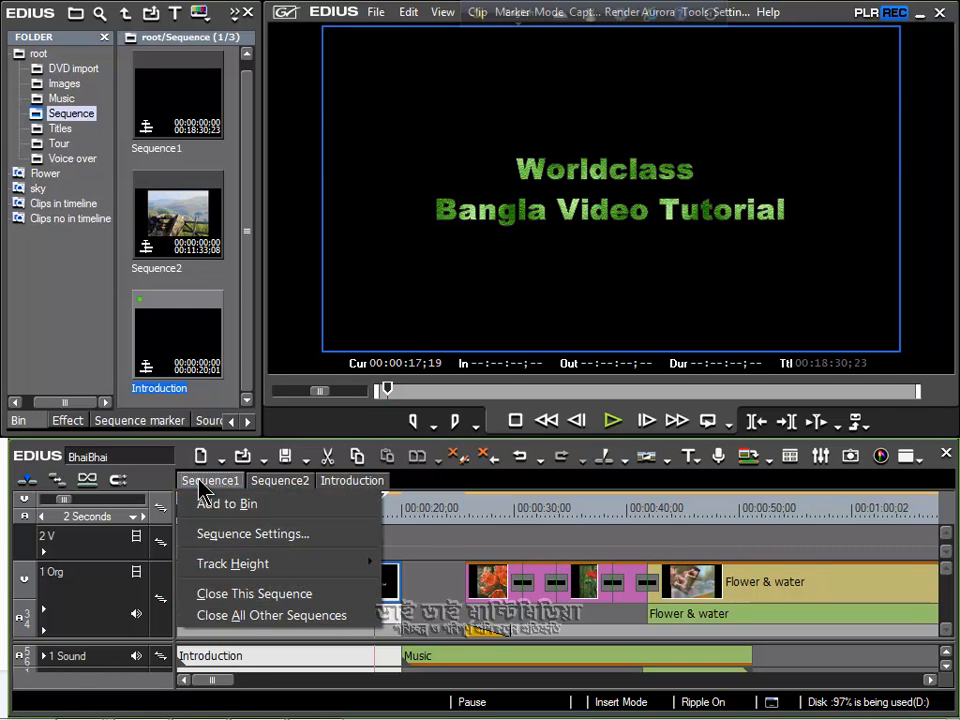
left_click(251, 536)
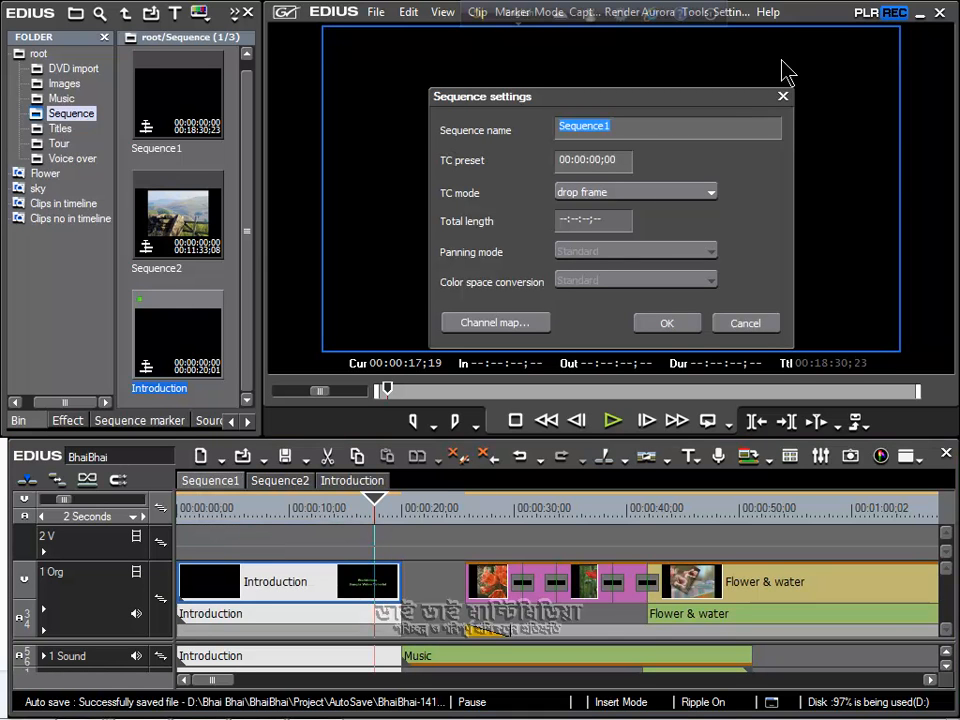
type("Main")
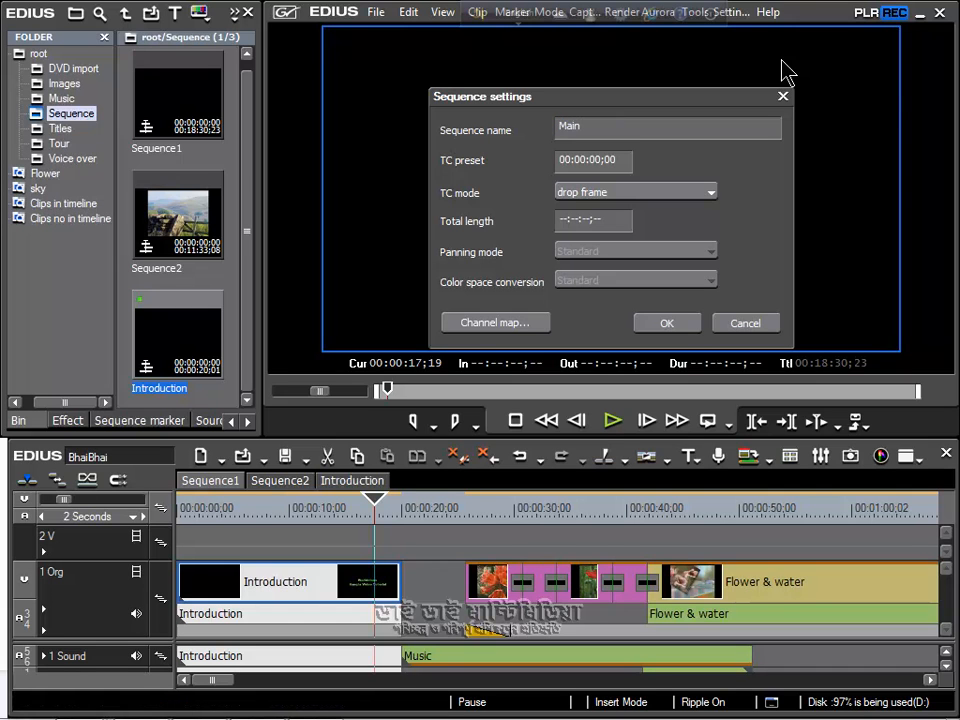
left_click(684, 323)
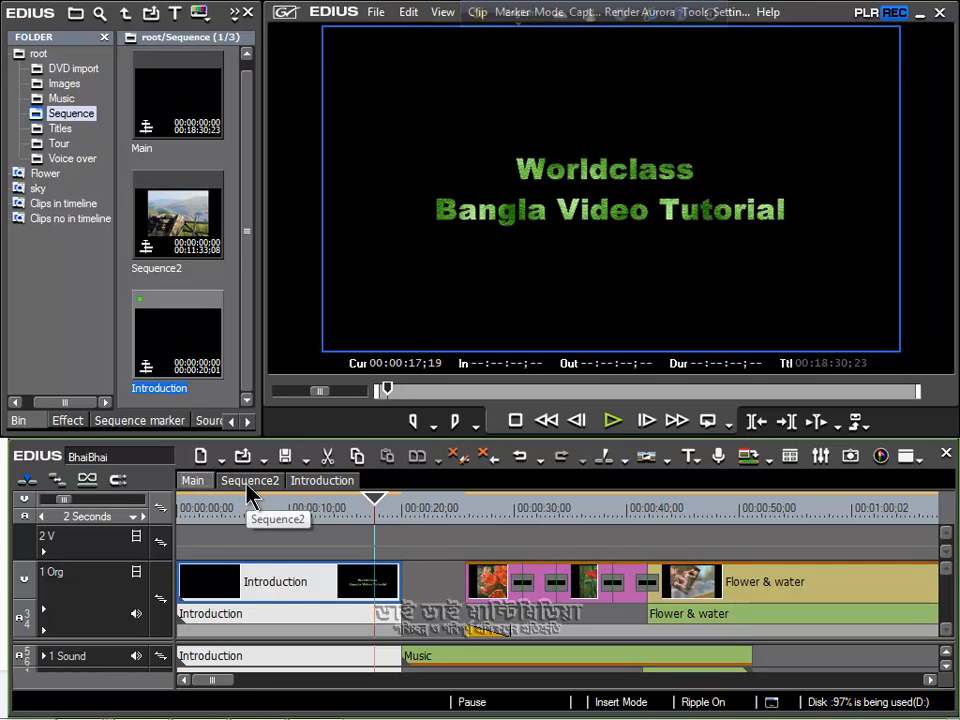
Close Sequence2 in the timeline and reopen it from the Sequence folder of the bin.
left_click_drag(375, 498, 218, 490)
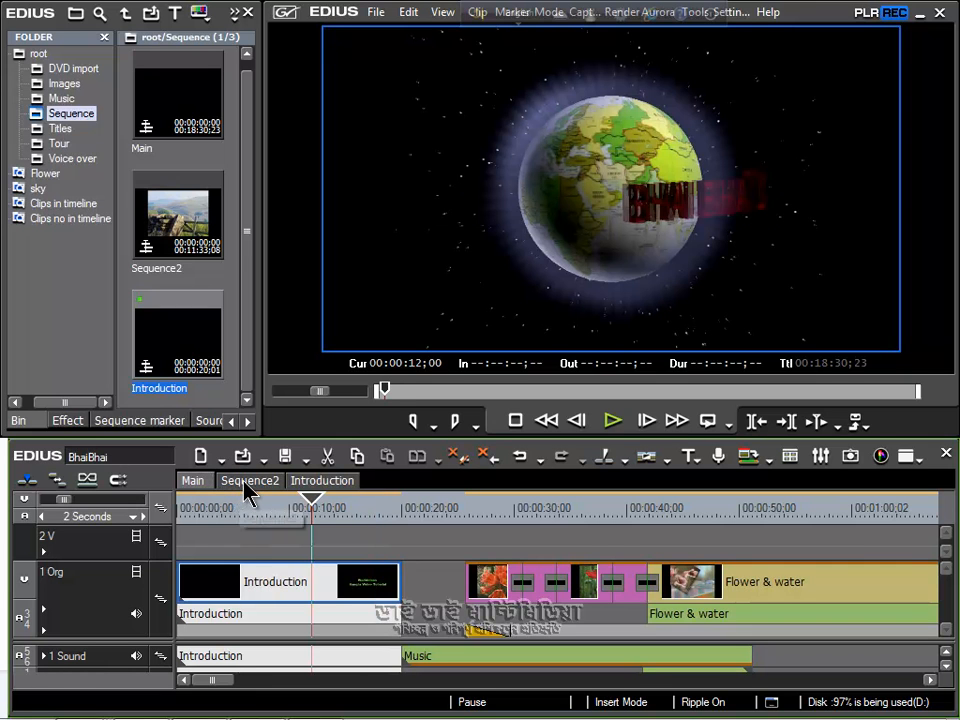
right_click(245, 490)
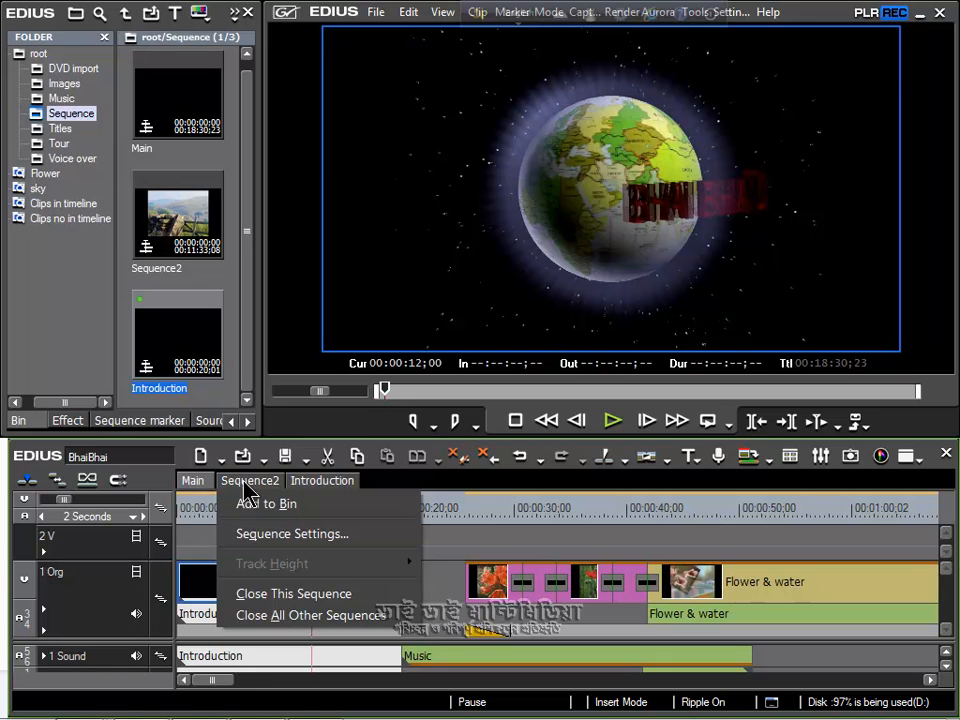
left_click(310, 600)
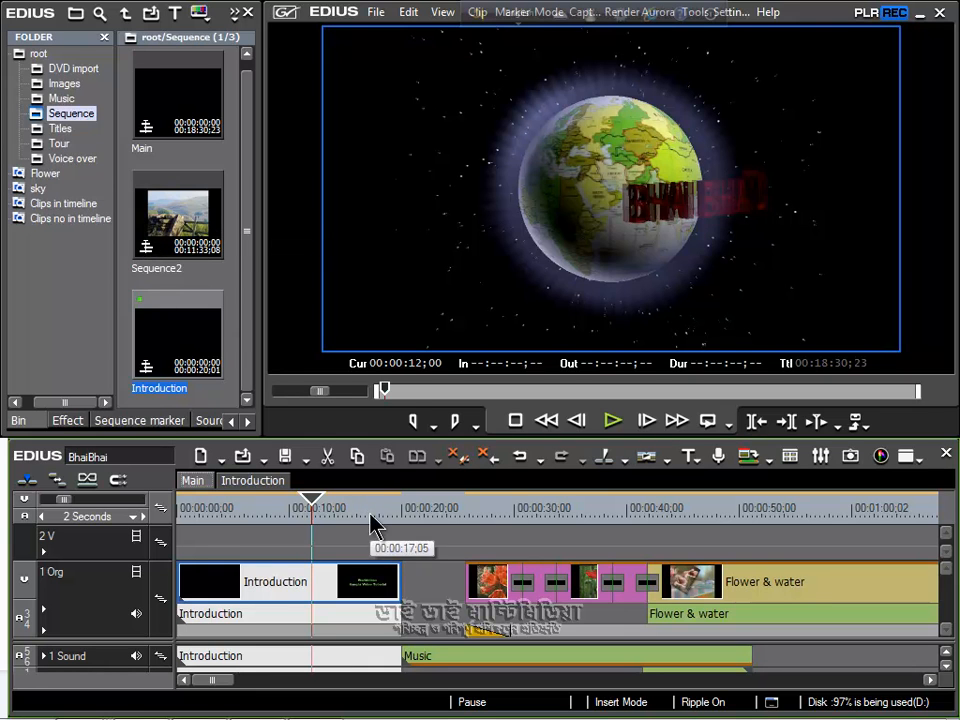
left_click(185, 252)
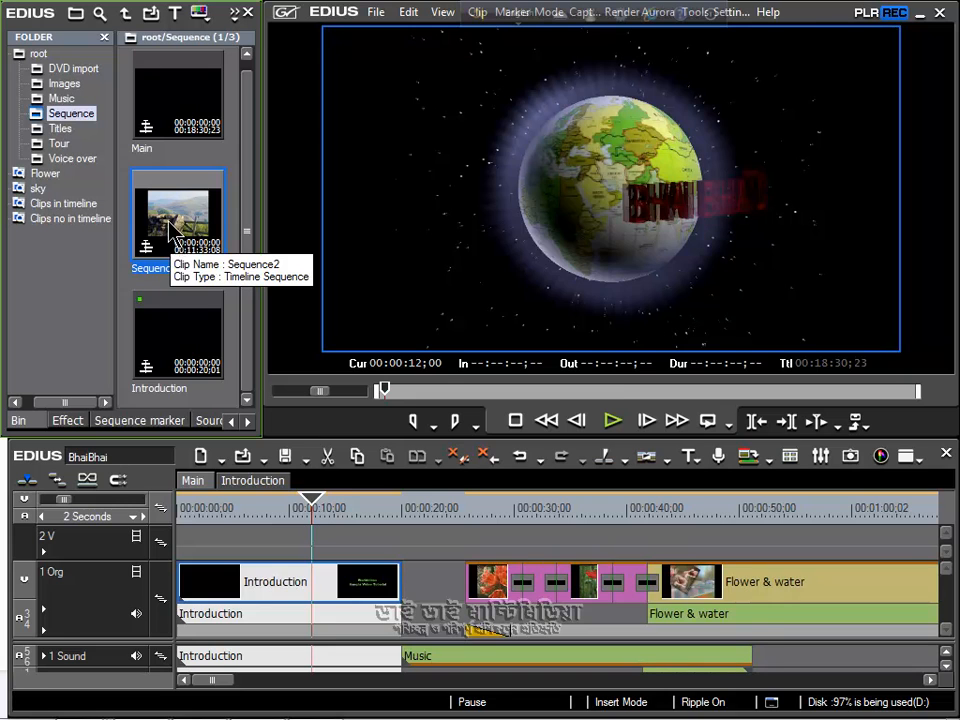
double_click(172, 228)
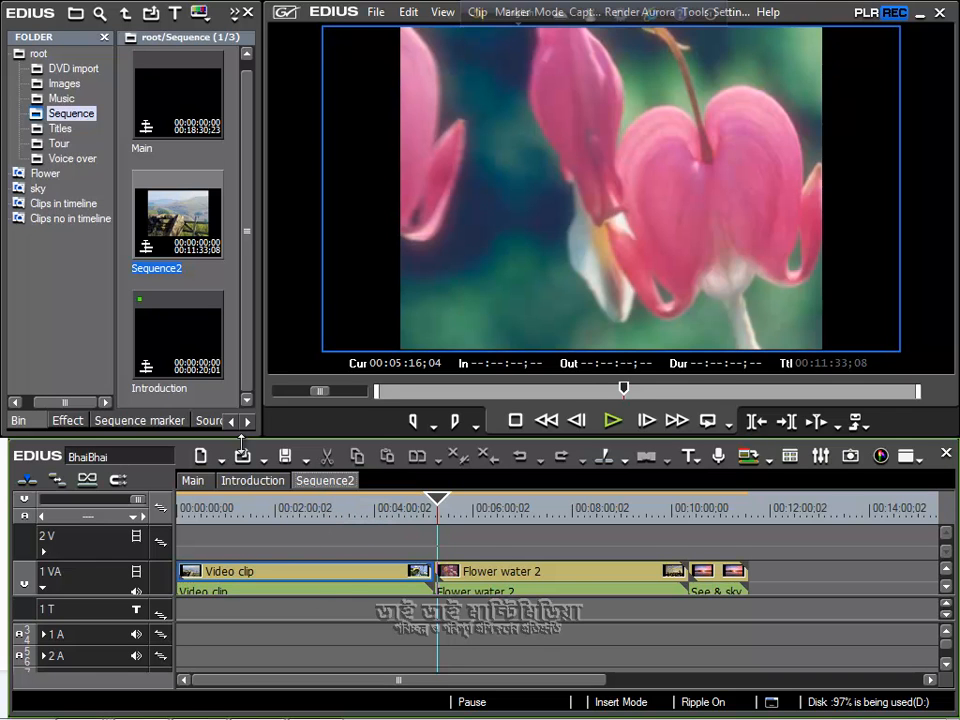
Close the Sequence2 timeline and switch to the Main sequence.
right_click(331, 486)
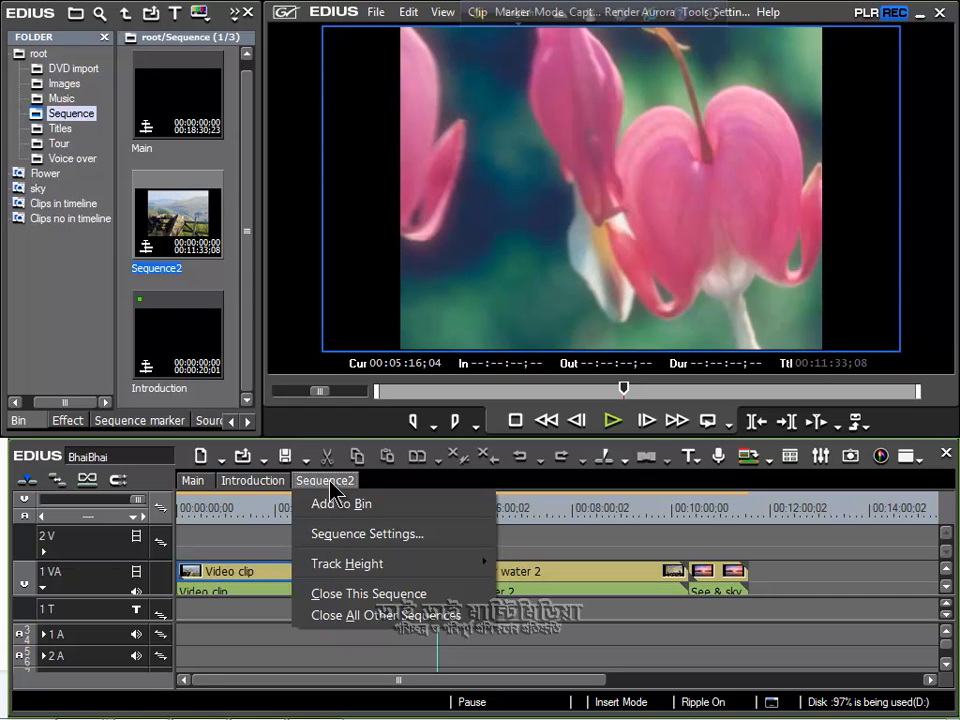
left_click(340, 595)
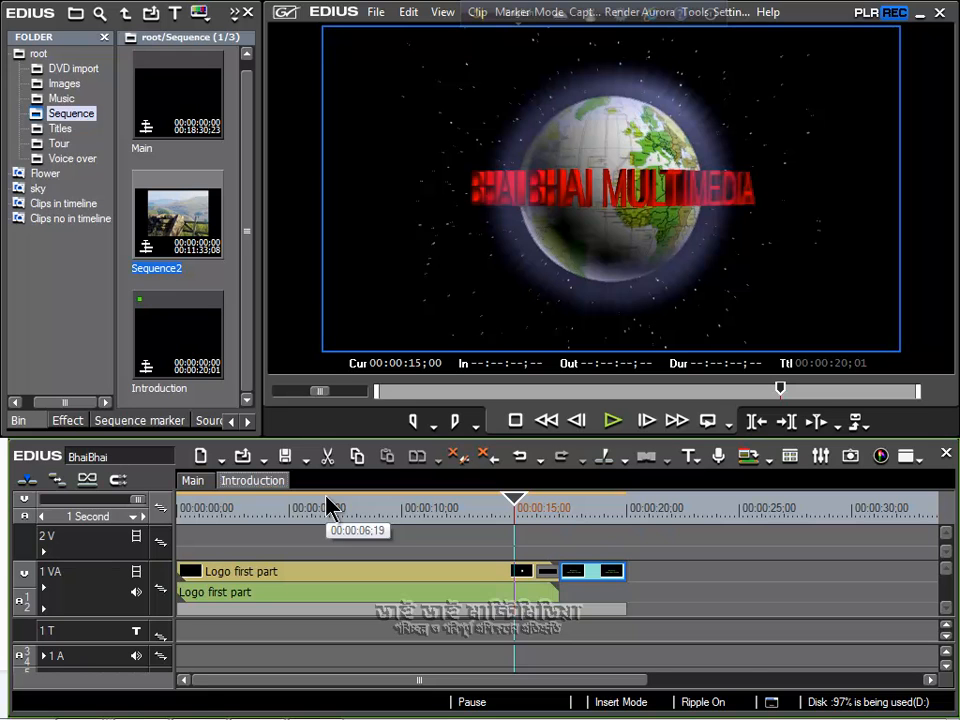
left_click(191, 481)
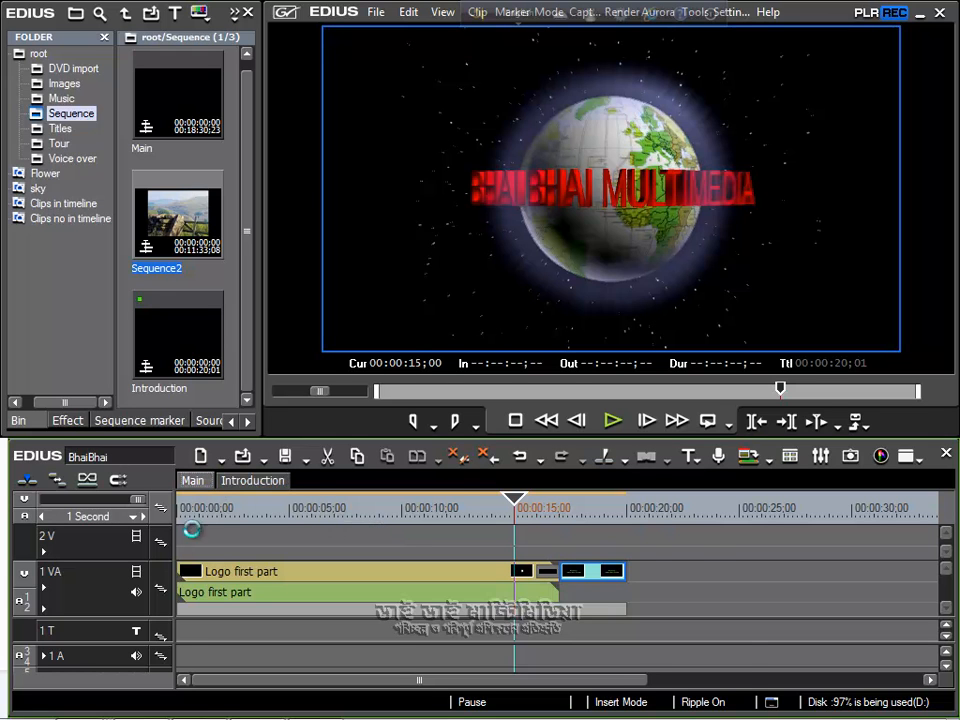